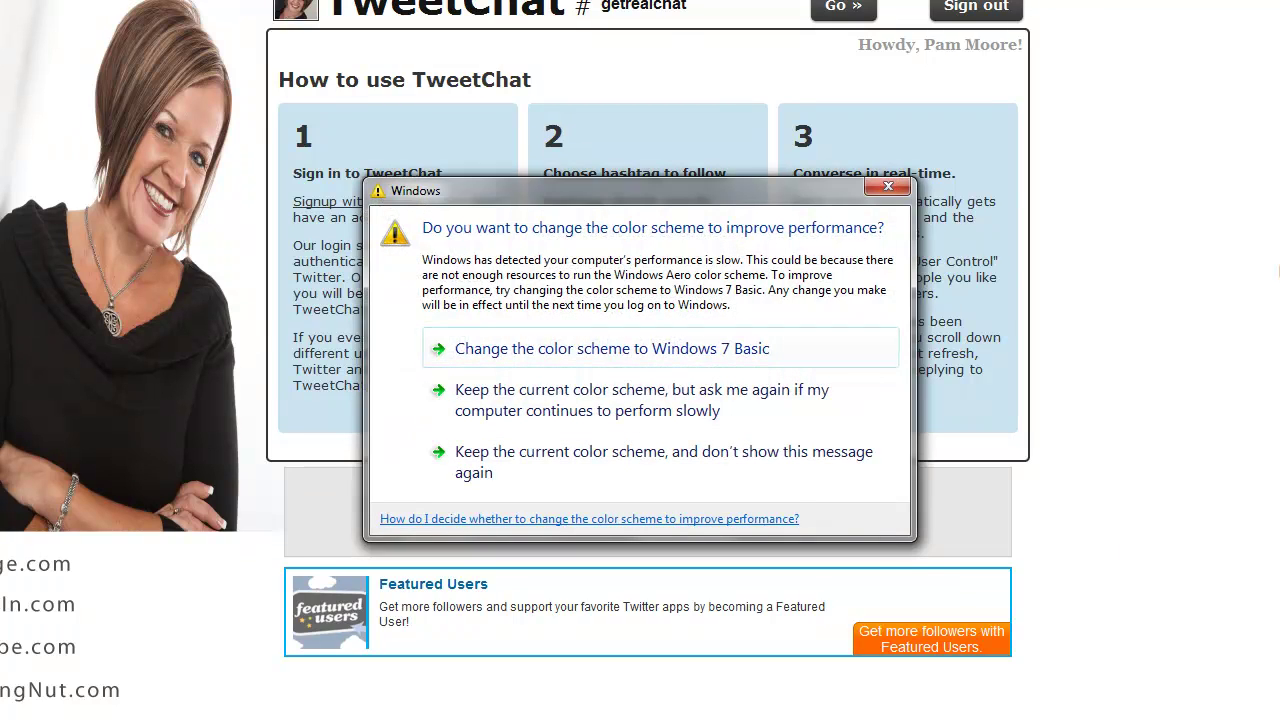
Dismiss the Windows color scheme message and open the chat room for the hashtag getrealchat.
click(888, 187)
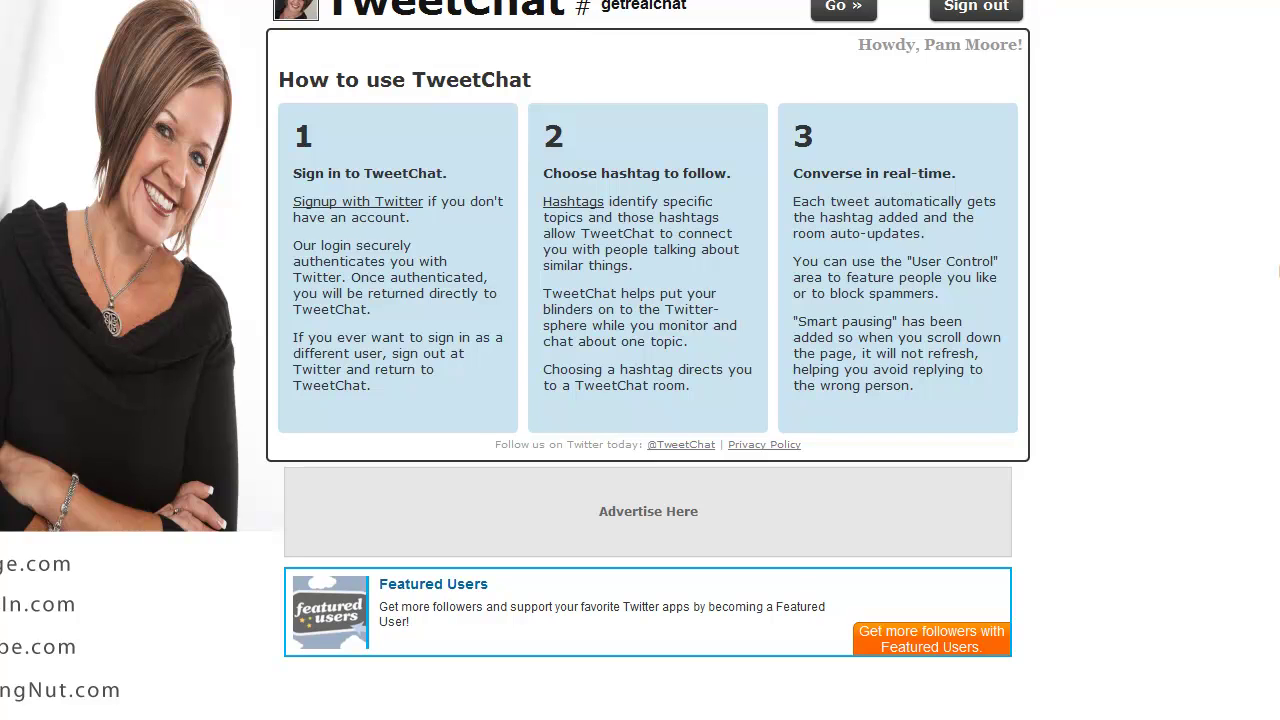
click(702, 13)
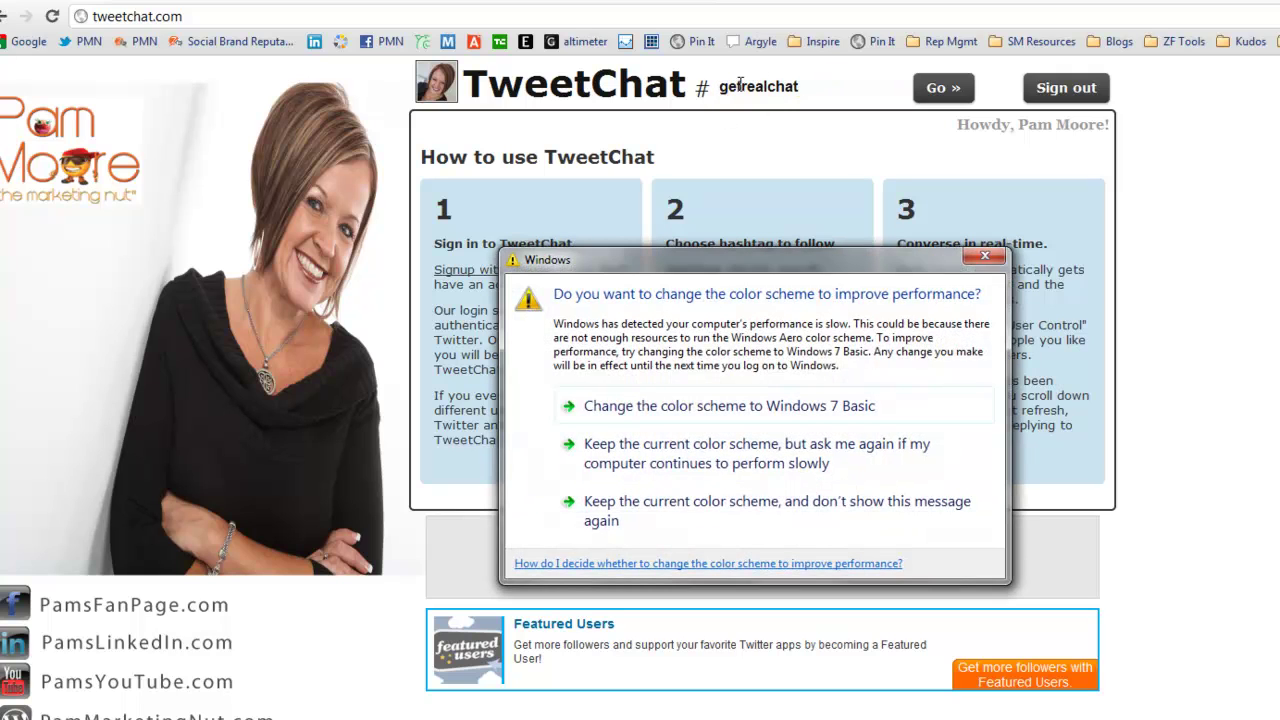
click(850, 410)
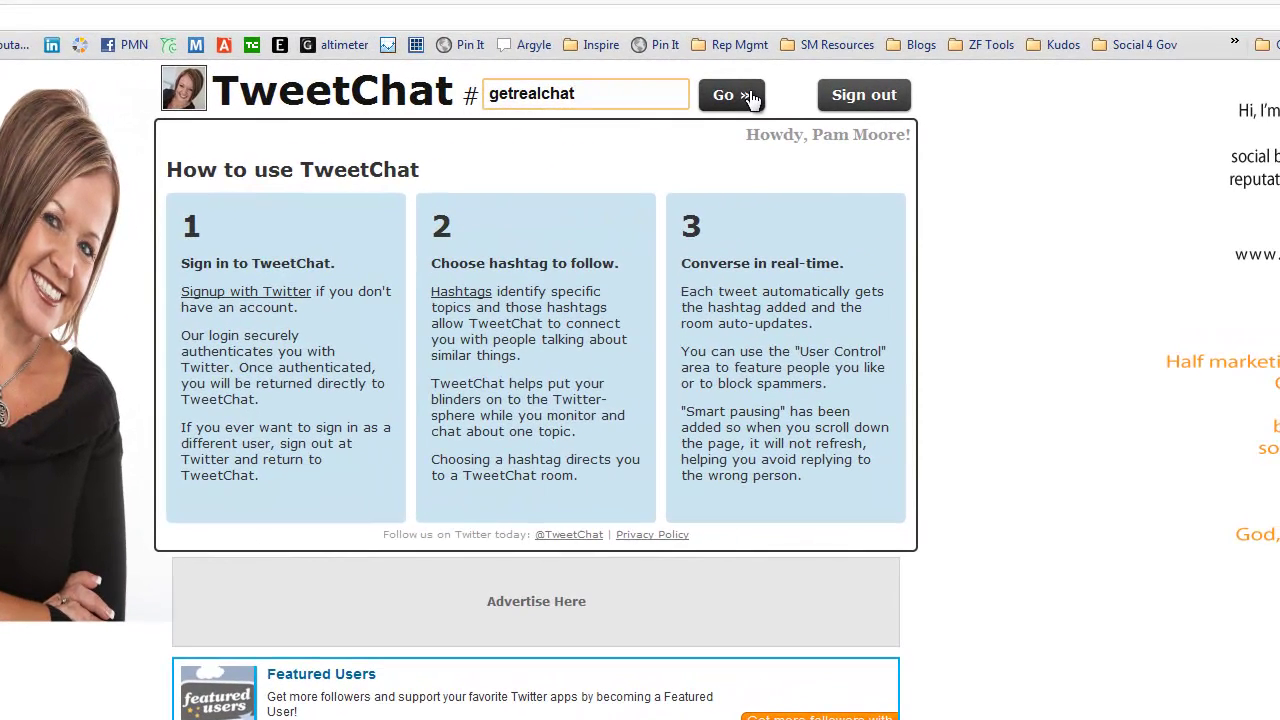
click(961, 88)
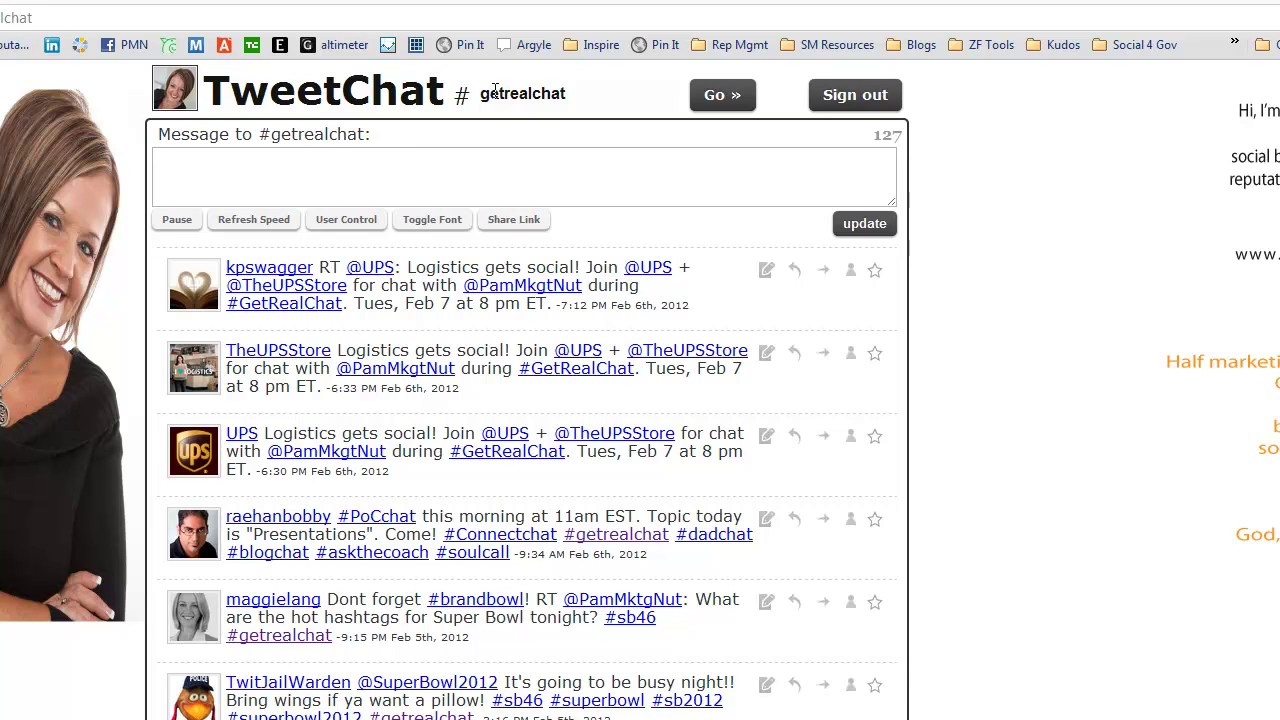
Look through the tweet stream in the #getrealchat room and return to its beginning.
scroll(830, 640, down, 2)
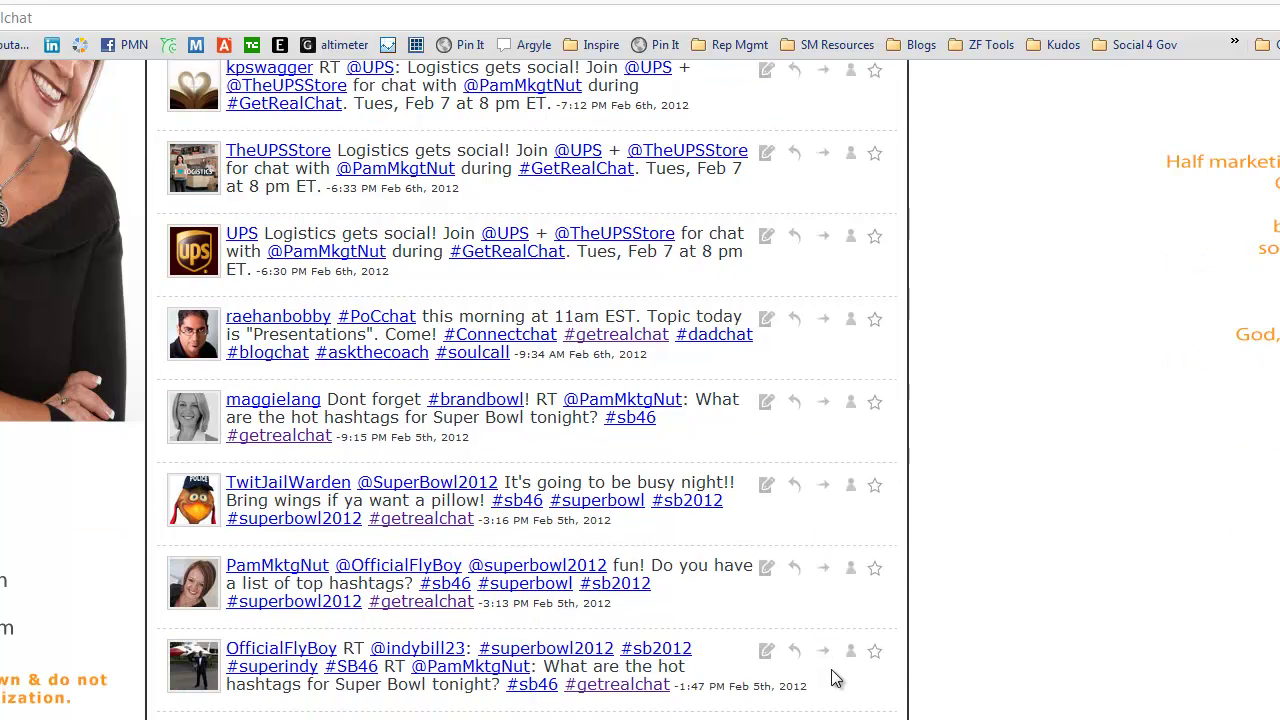
scroll(836, 679, down, 5)
scroll(840, 700, down, 3)
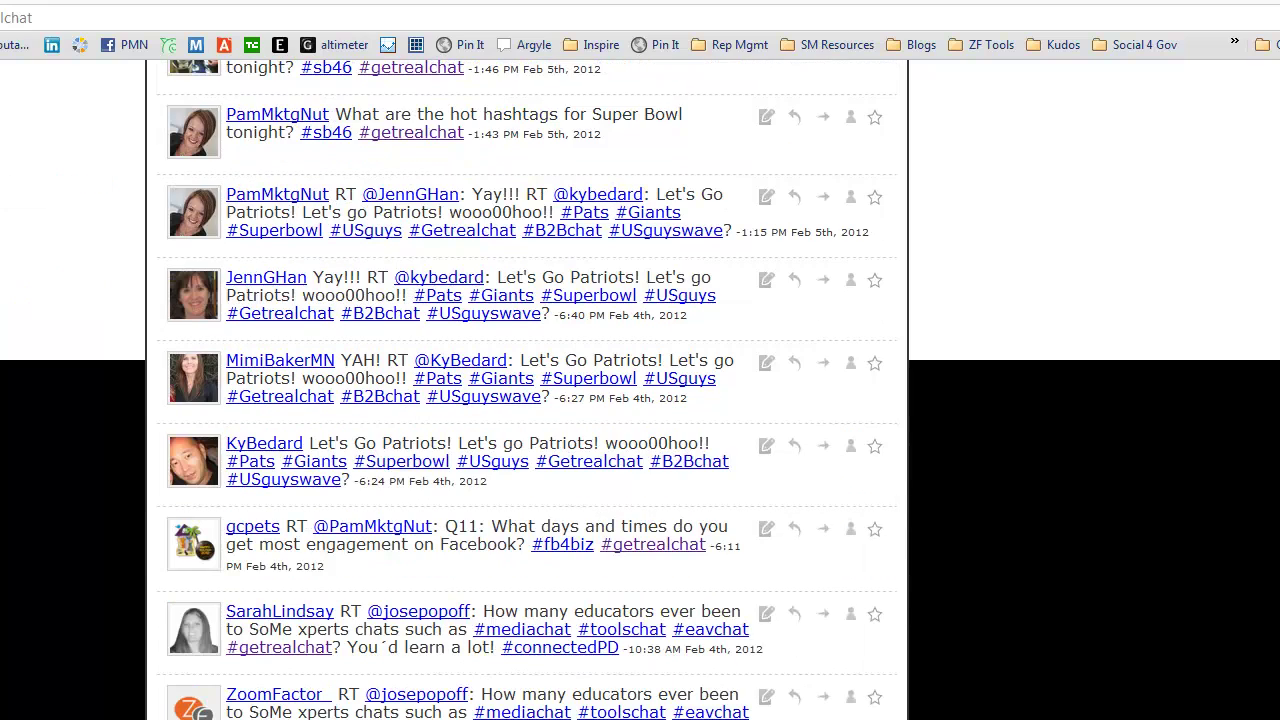
scroll(385, 680, down, 4)
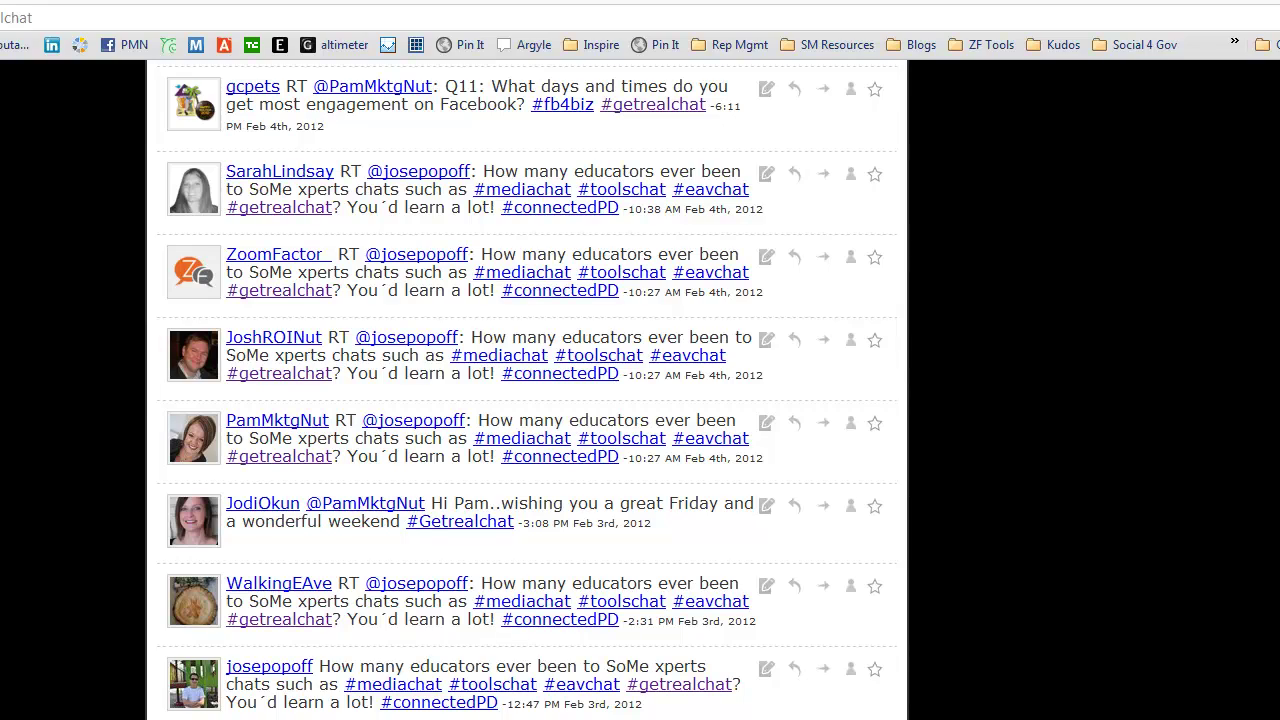
scroll(526, 400, up, 10)
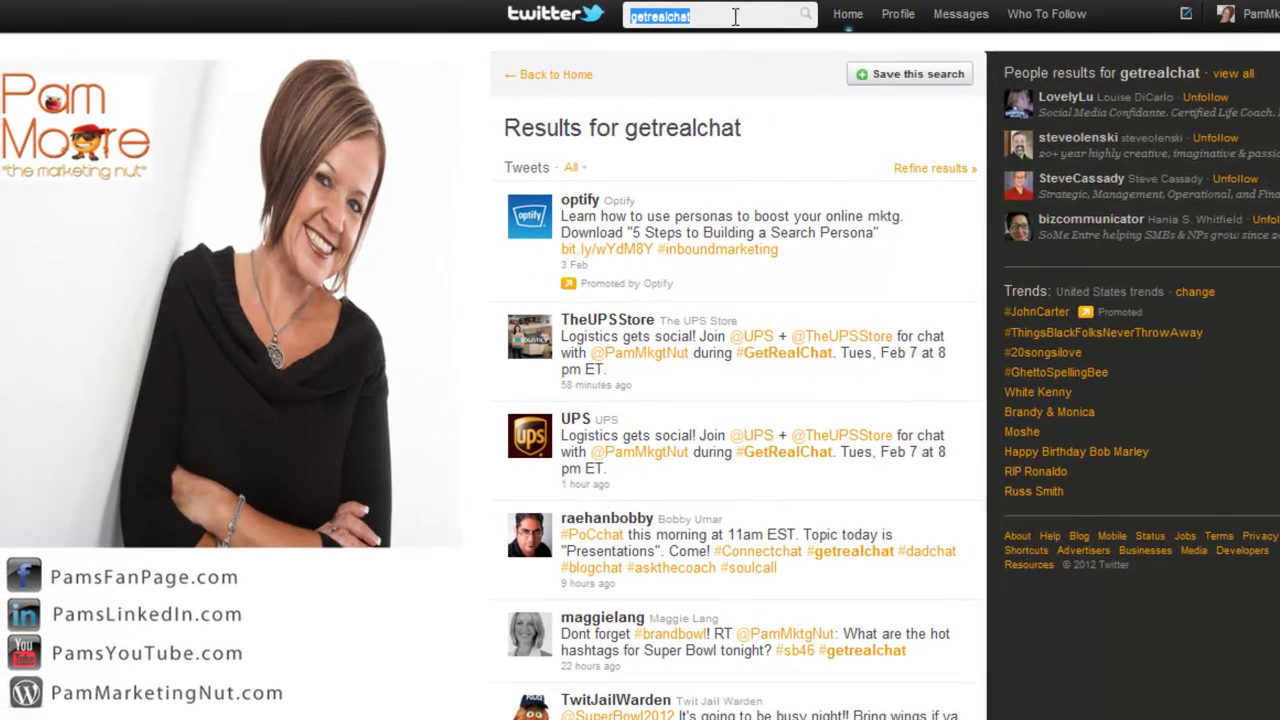
Switch to Twitter, search for getrealchat and show all matching tweets.
click(739, 16)
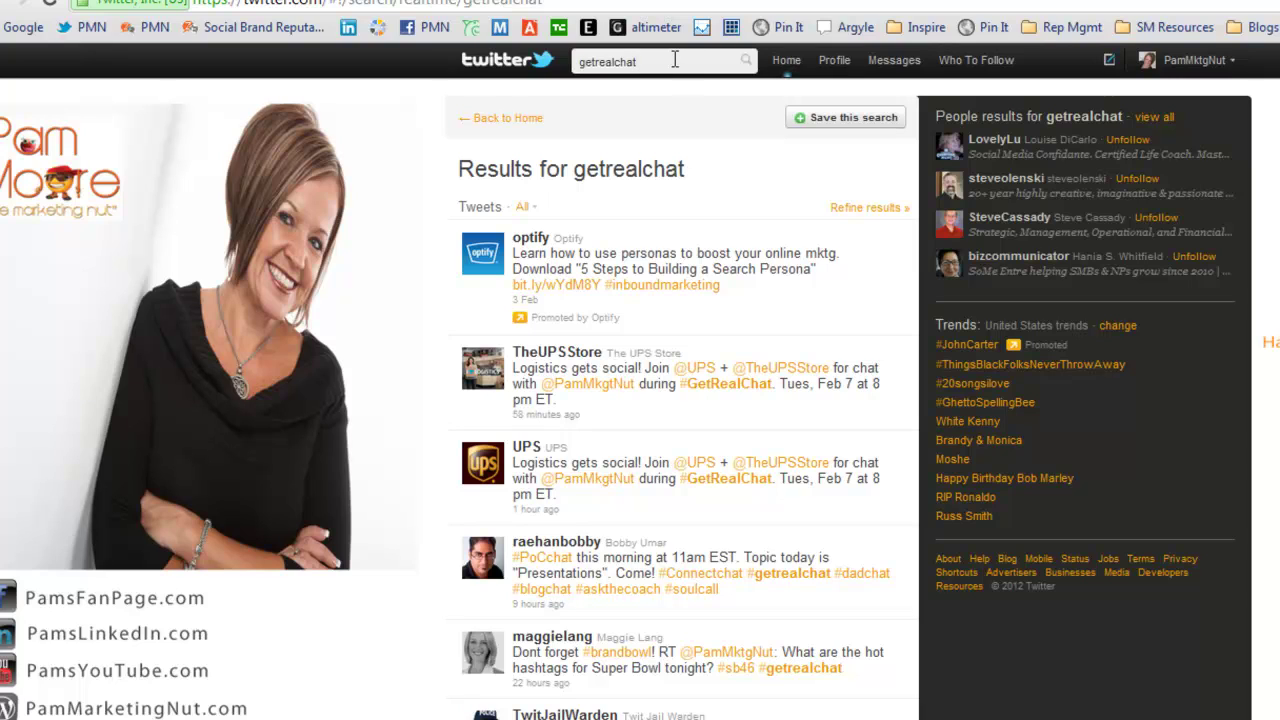
key(Return)
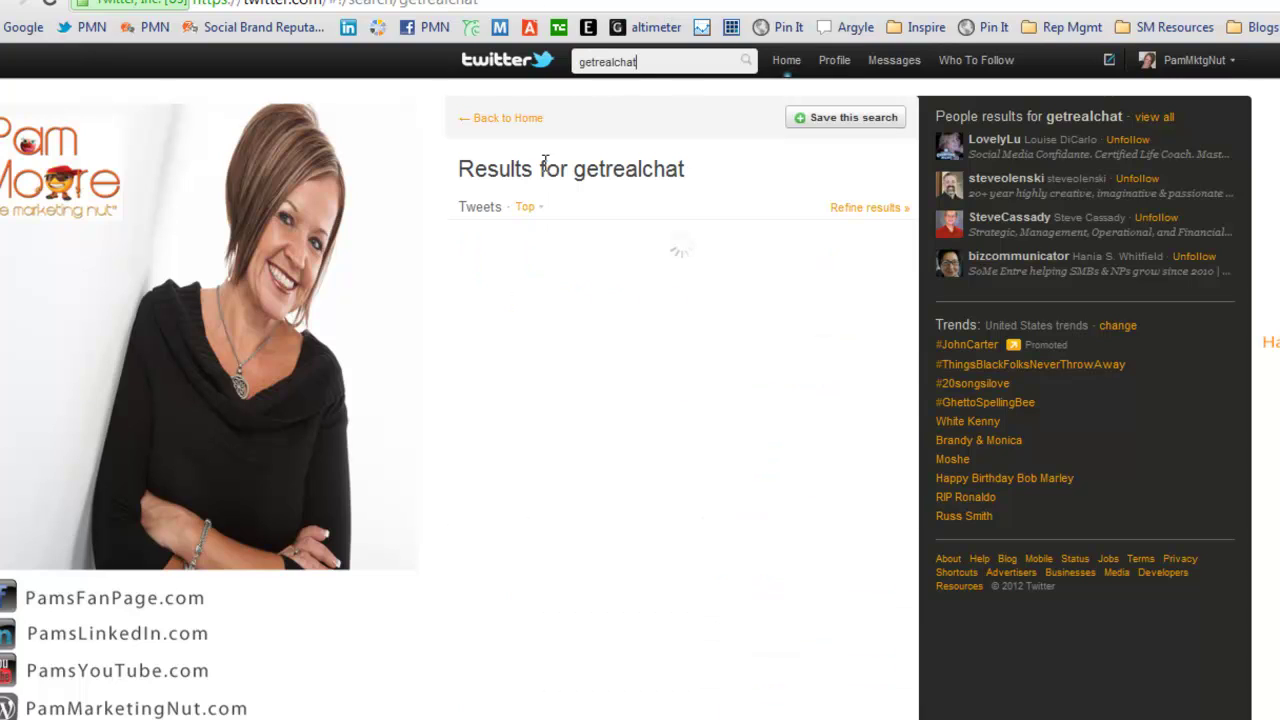
click(527, 210)
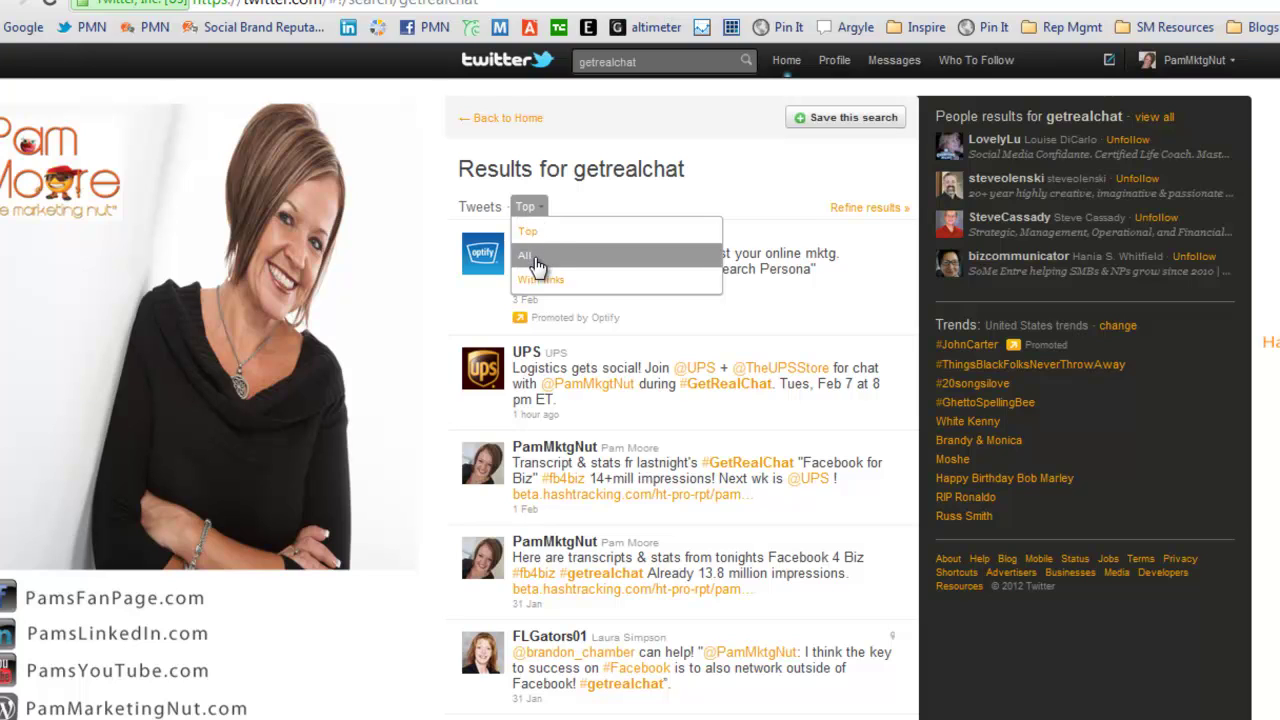
click(536, 264)
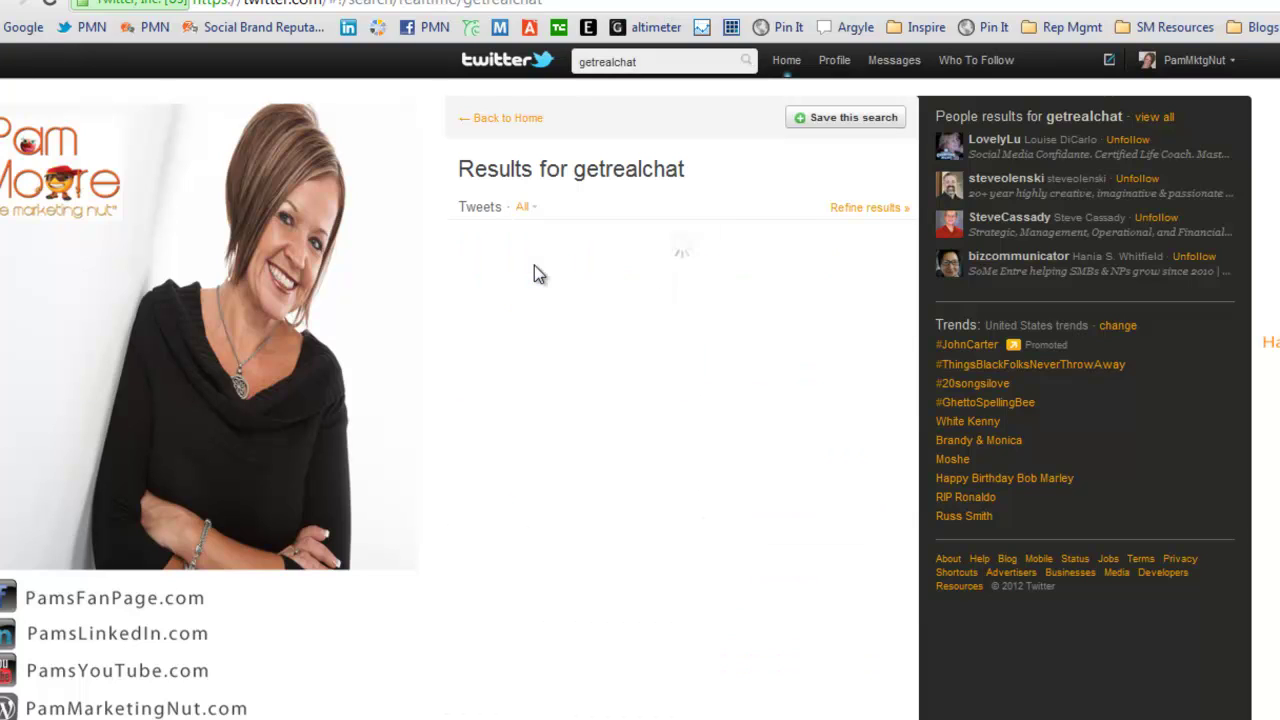
click(536, 212)
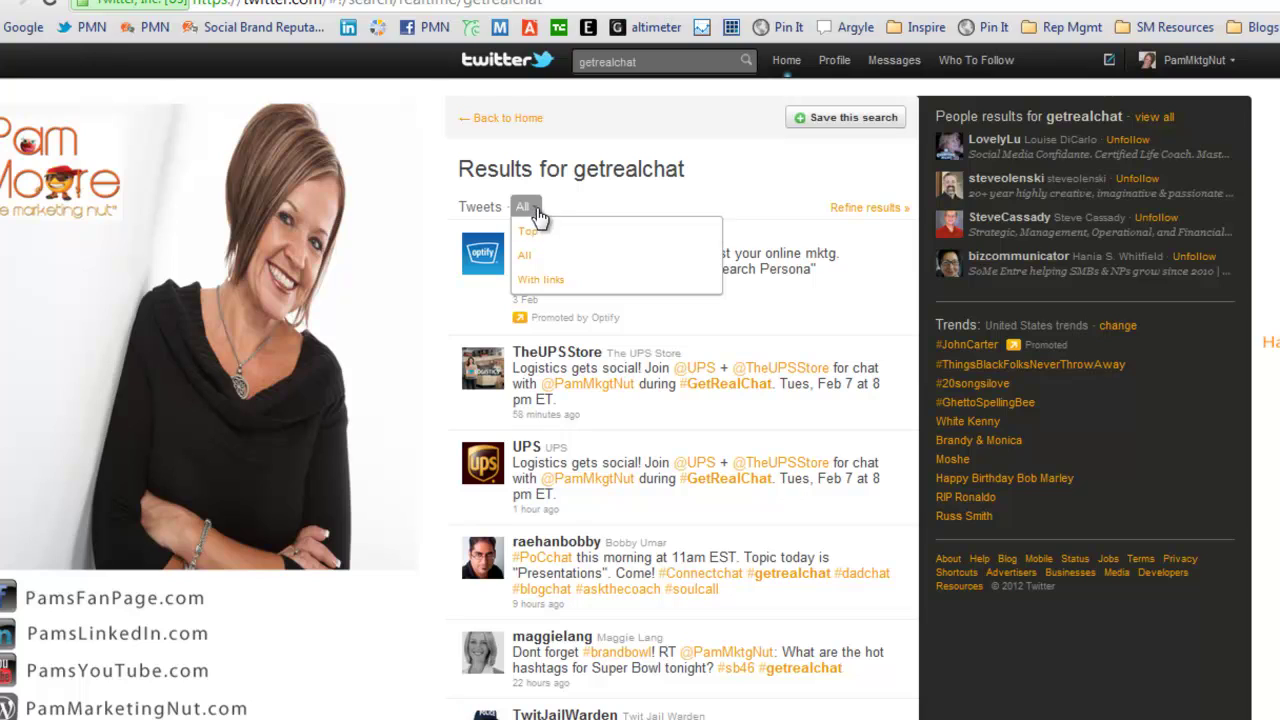
click(548, 208)
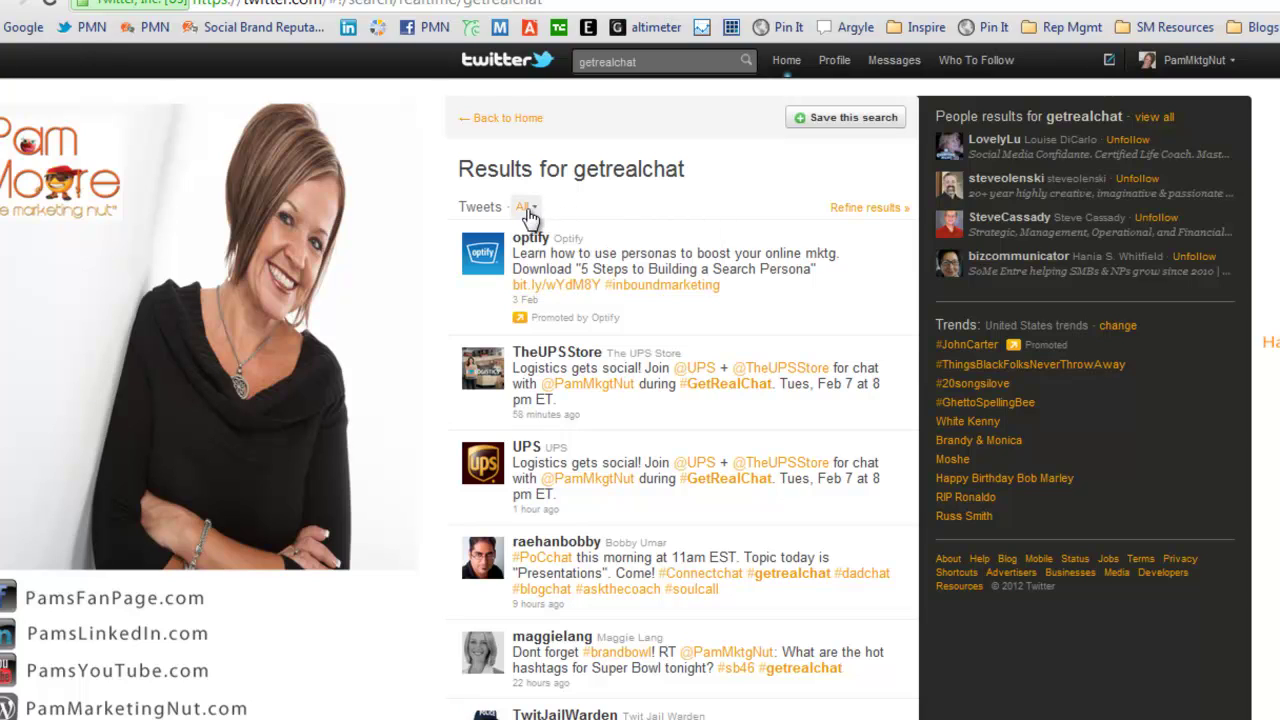
click(528, 212)
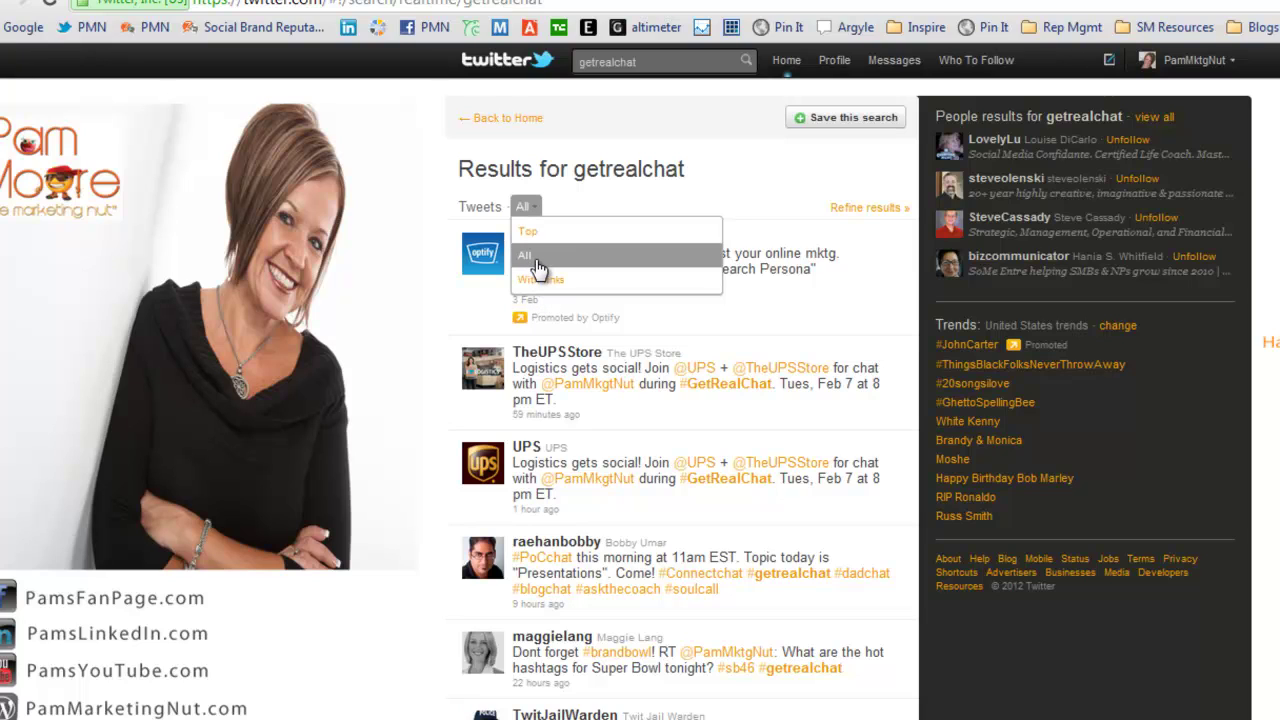
click(553, 248)
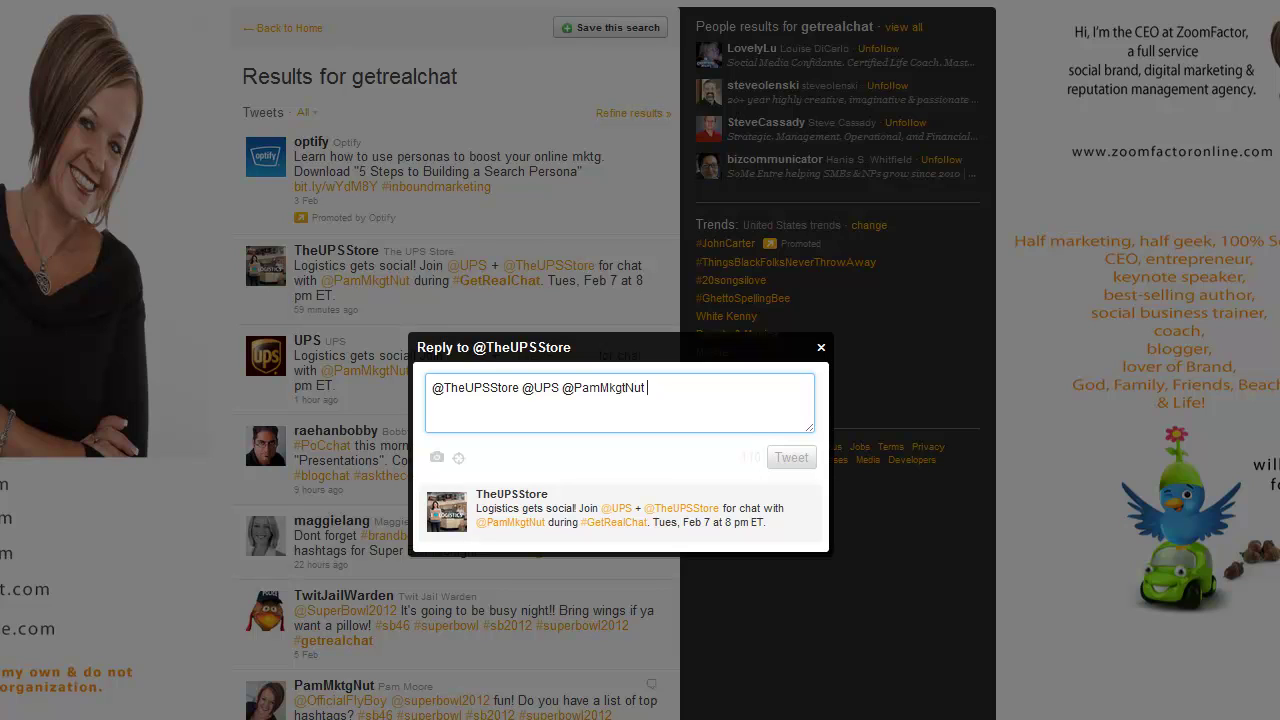
text(kldjalkrfjdkjafkjdfkjf )
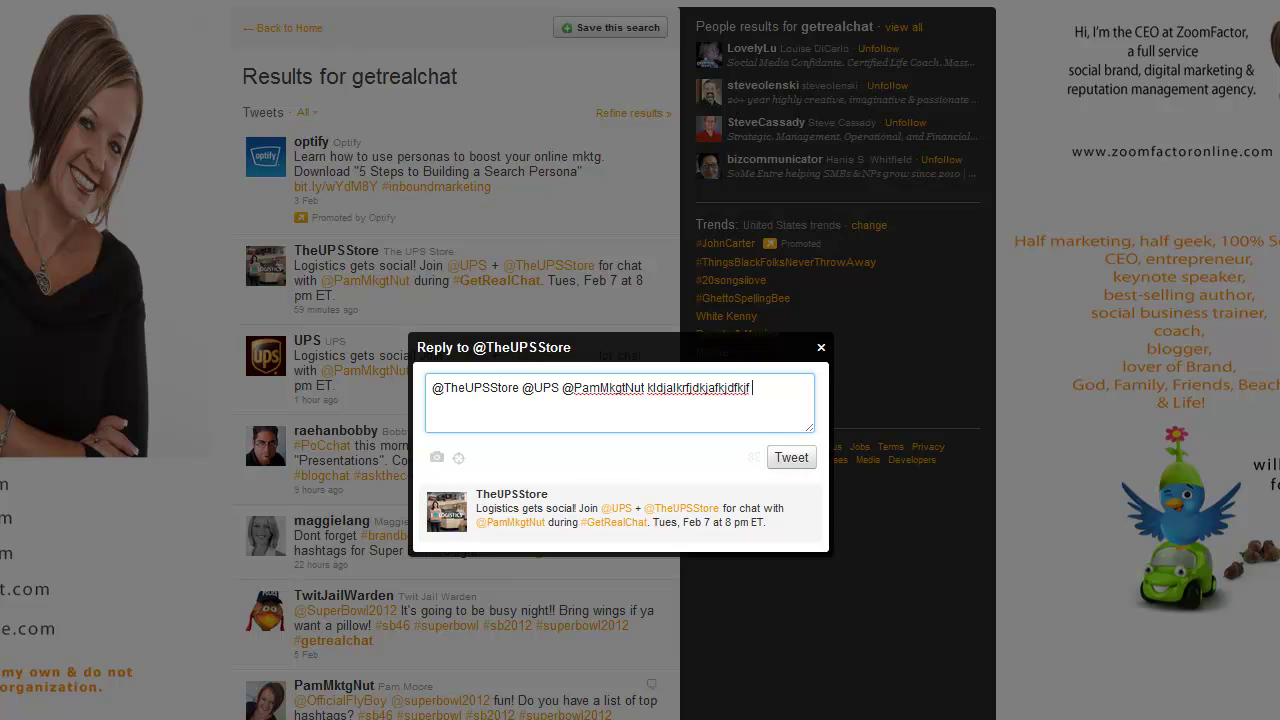
text(#getrealchat)
click(307, 168)
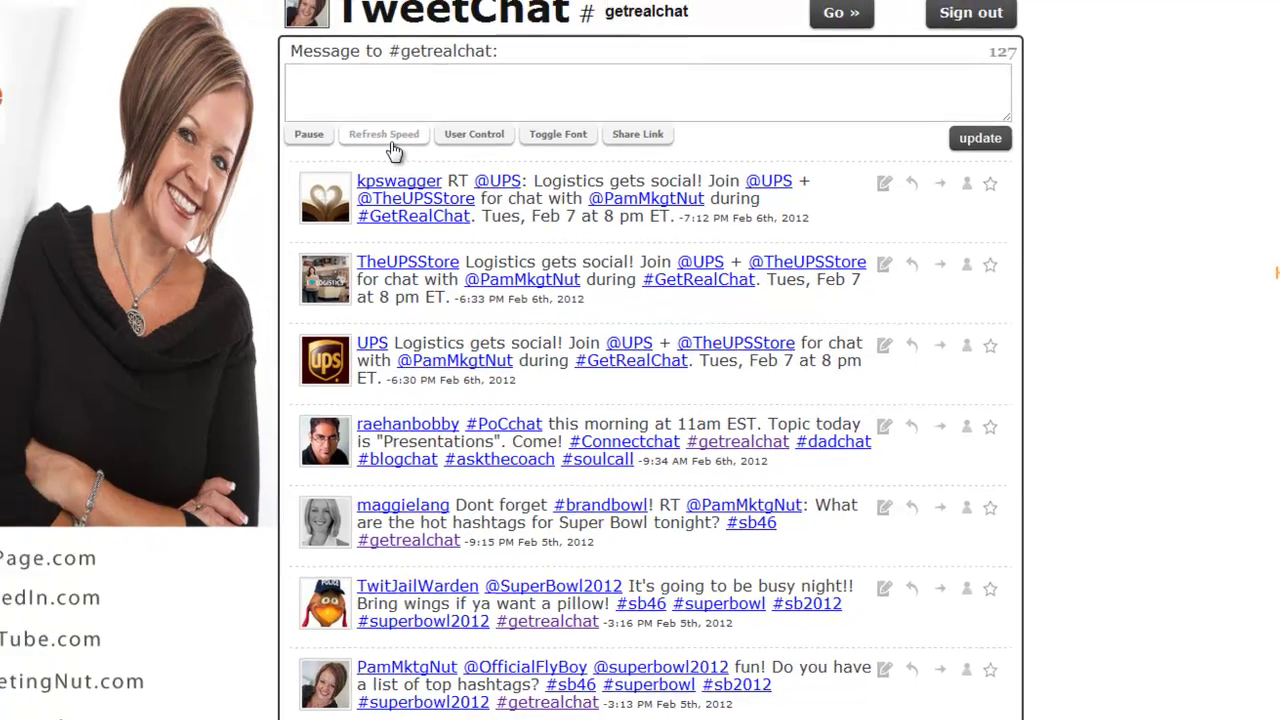
Set the refresh speed of the TweetChat room to every 8 seconds.
click(393, 148)
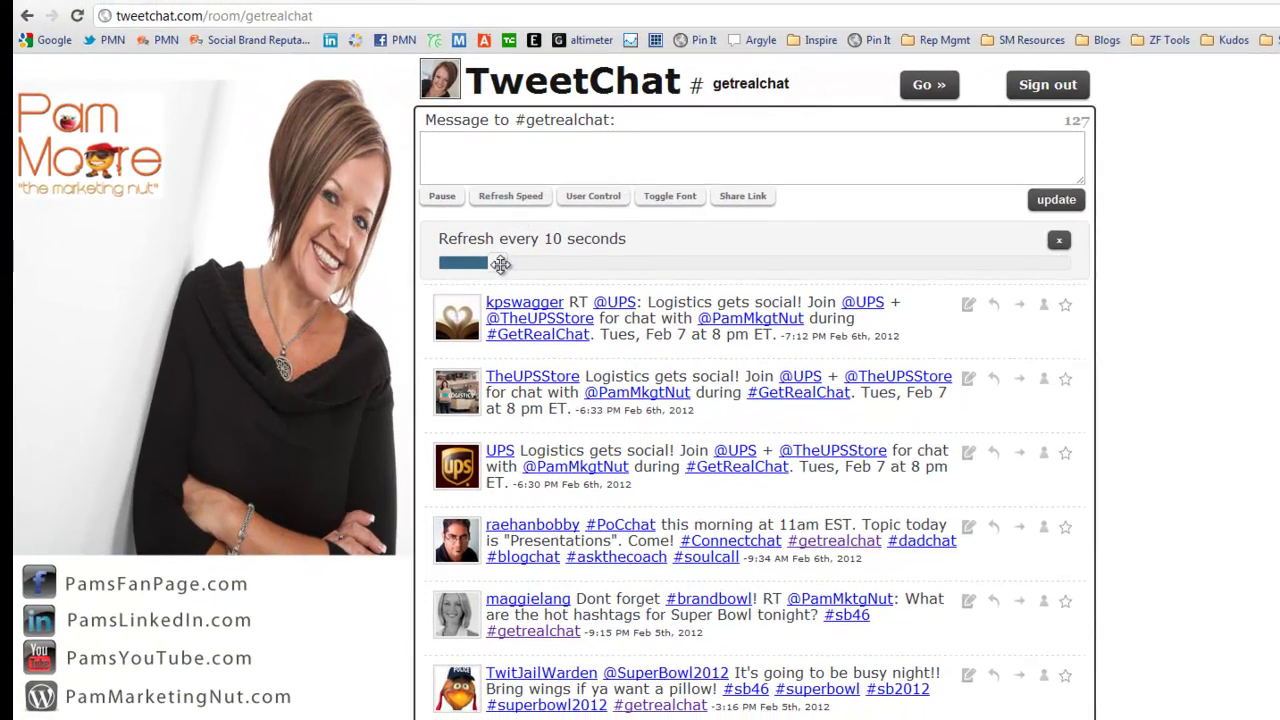
drag(372, 206, 358, 216)
drag(487, 271, 445, 264)
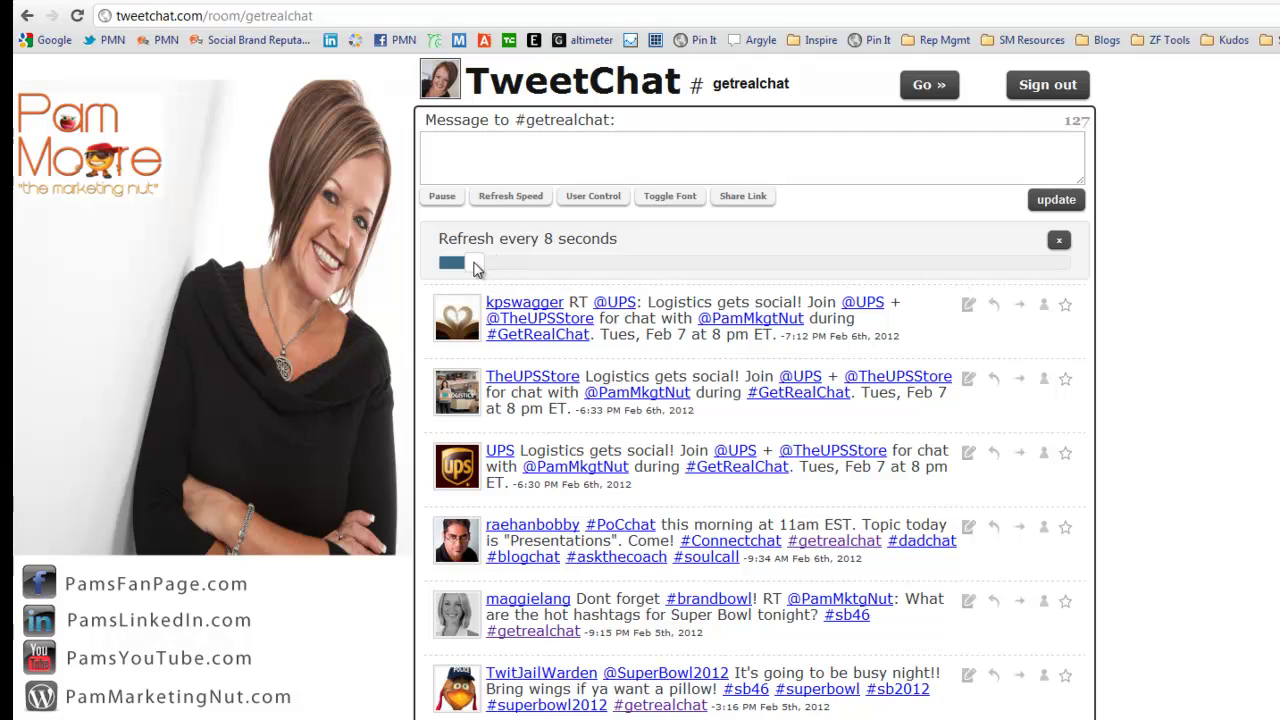
click(530, 147)
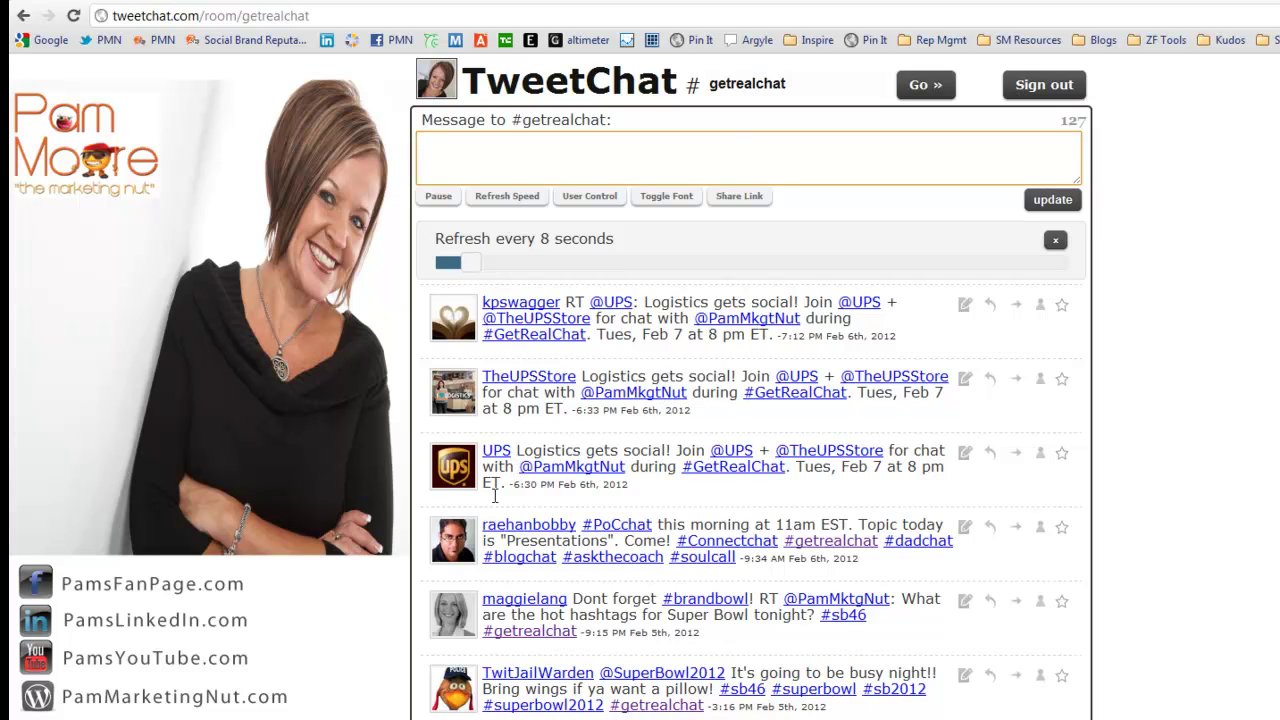
mouse_move(497, 538)
click(1015, 457)
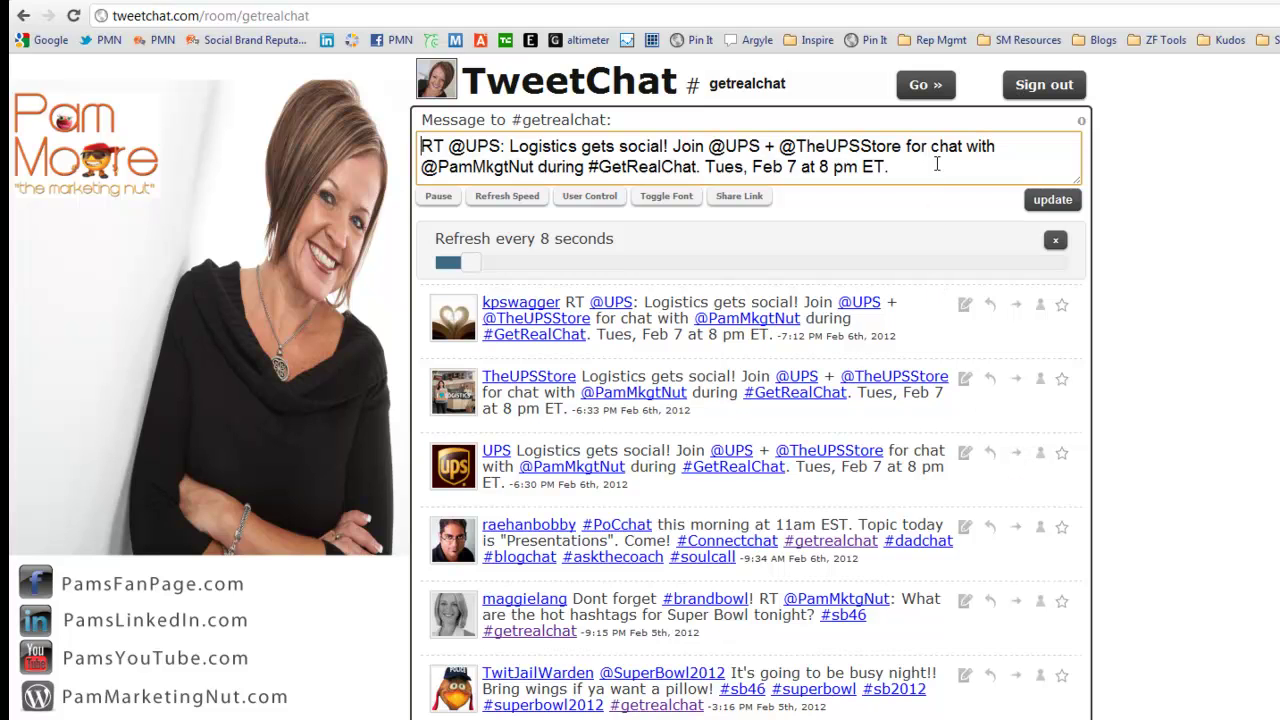
click(506, 148)
key(BackSpace)
key(BackSpace)
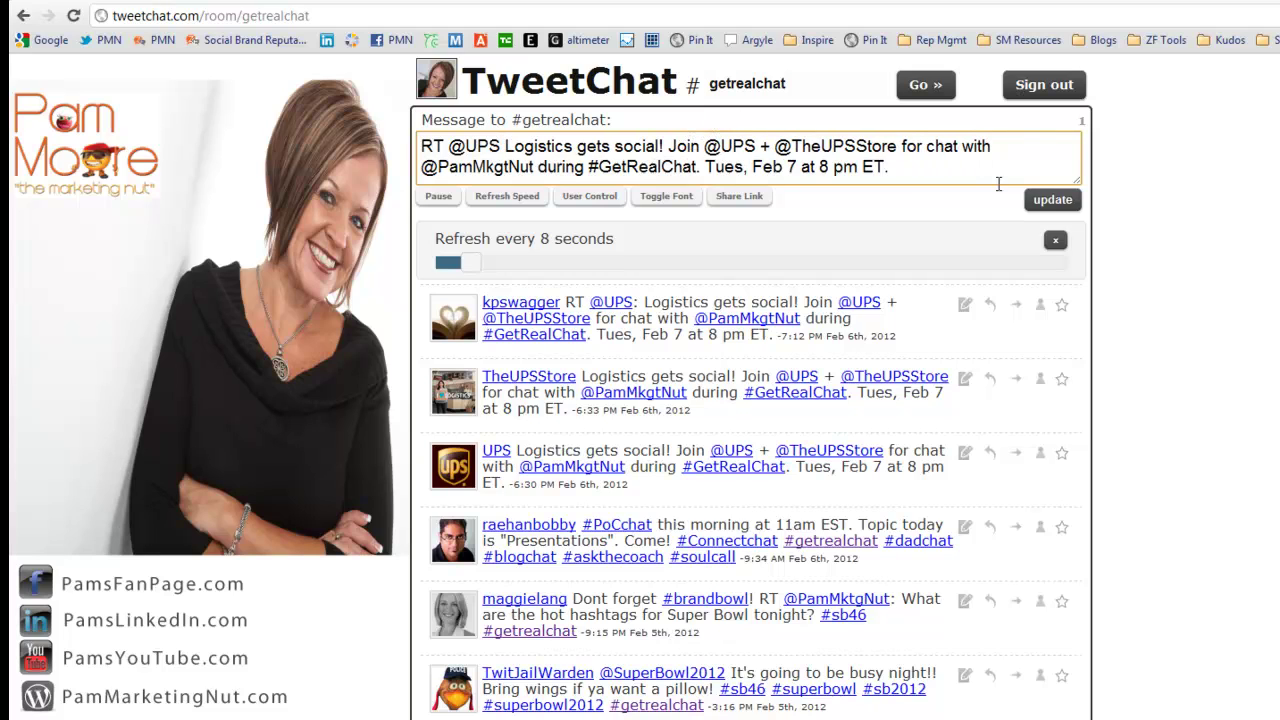
drag(883, 166, 897, 167)
key(BackSpace)
click(1066, 205)
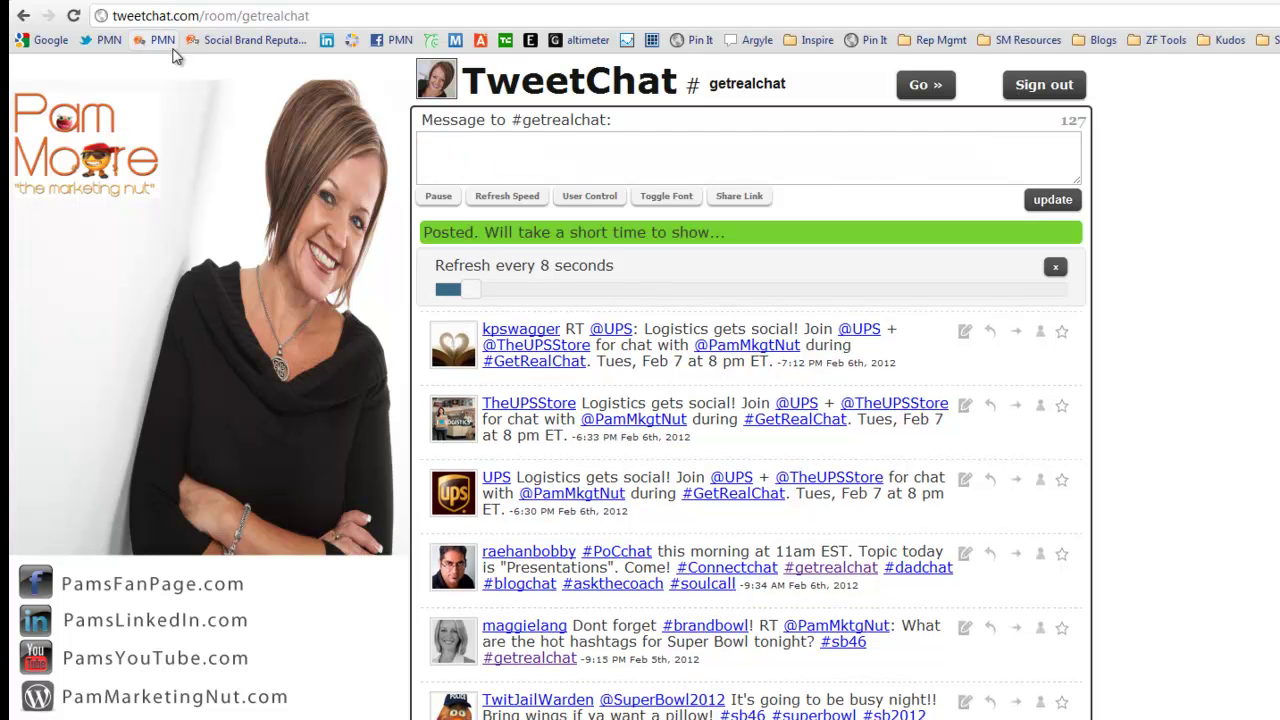
Switch to Twitter, open the account's own profile and compare the posted retweet there with the TweetChat room.
click(87, 5)
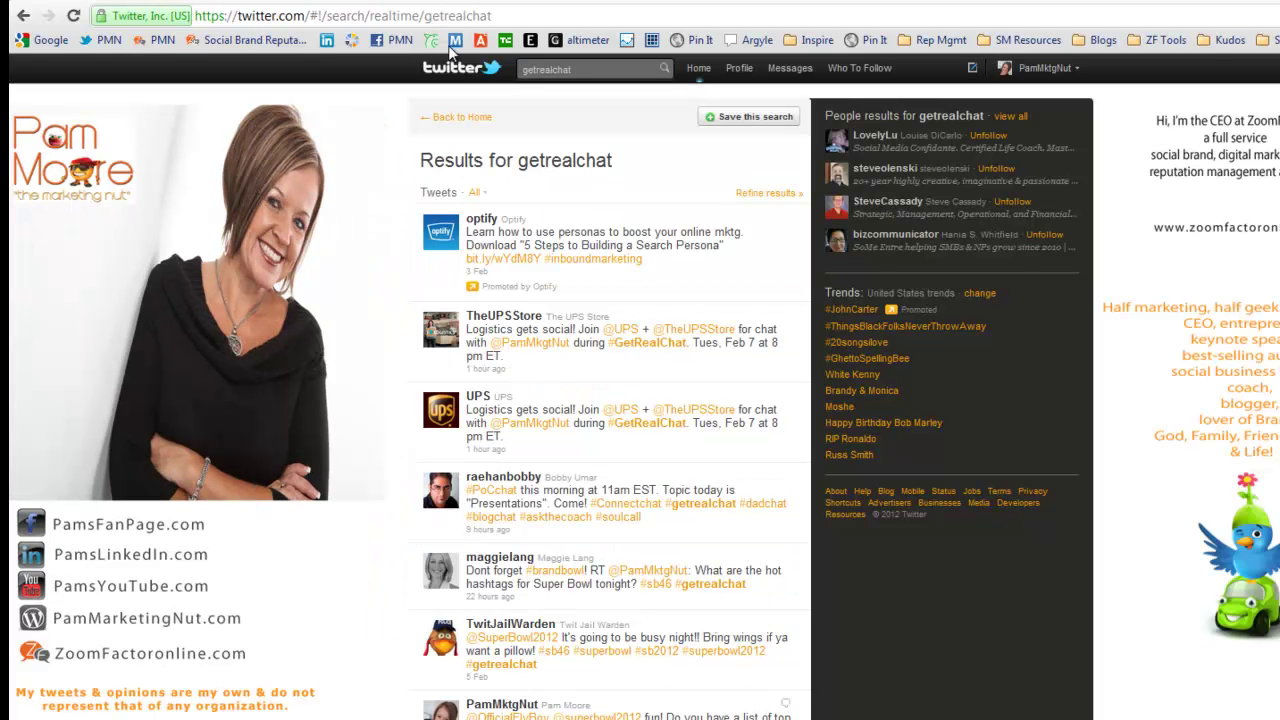
click(699, 70)
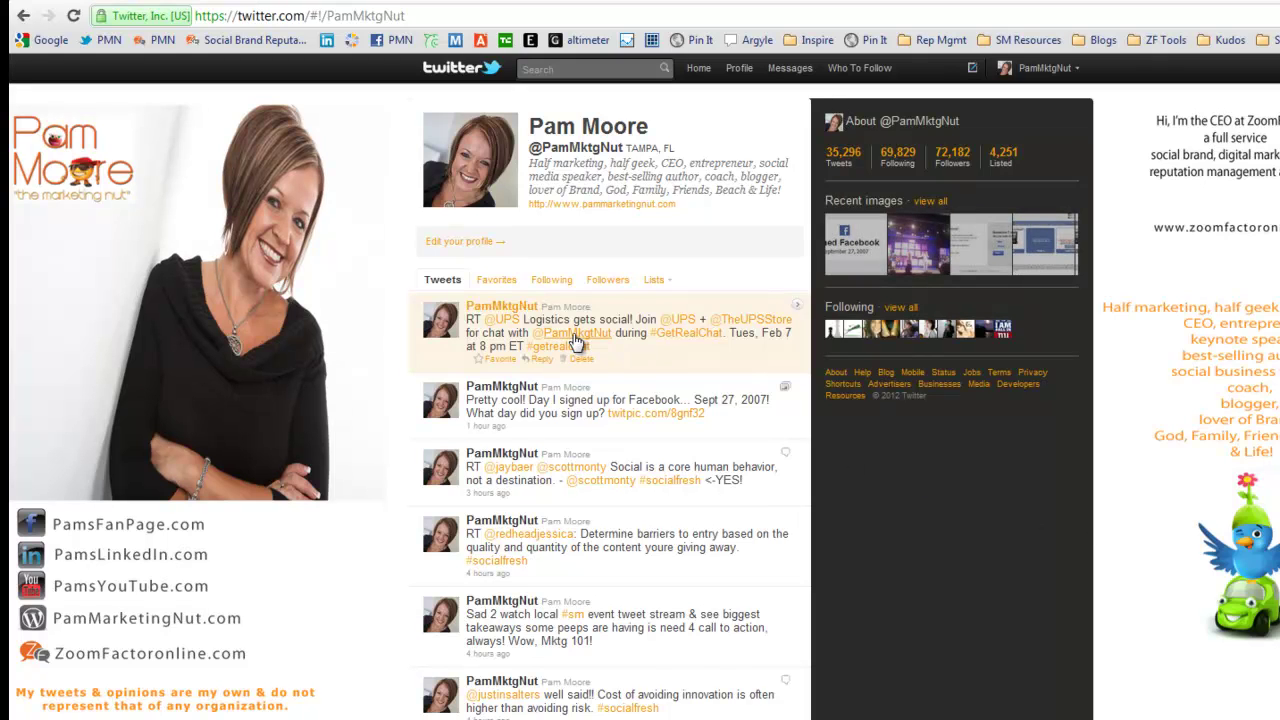
key(ctrl+plus)
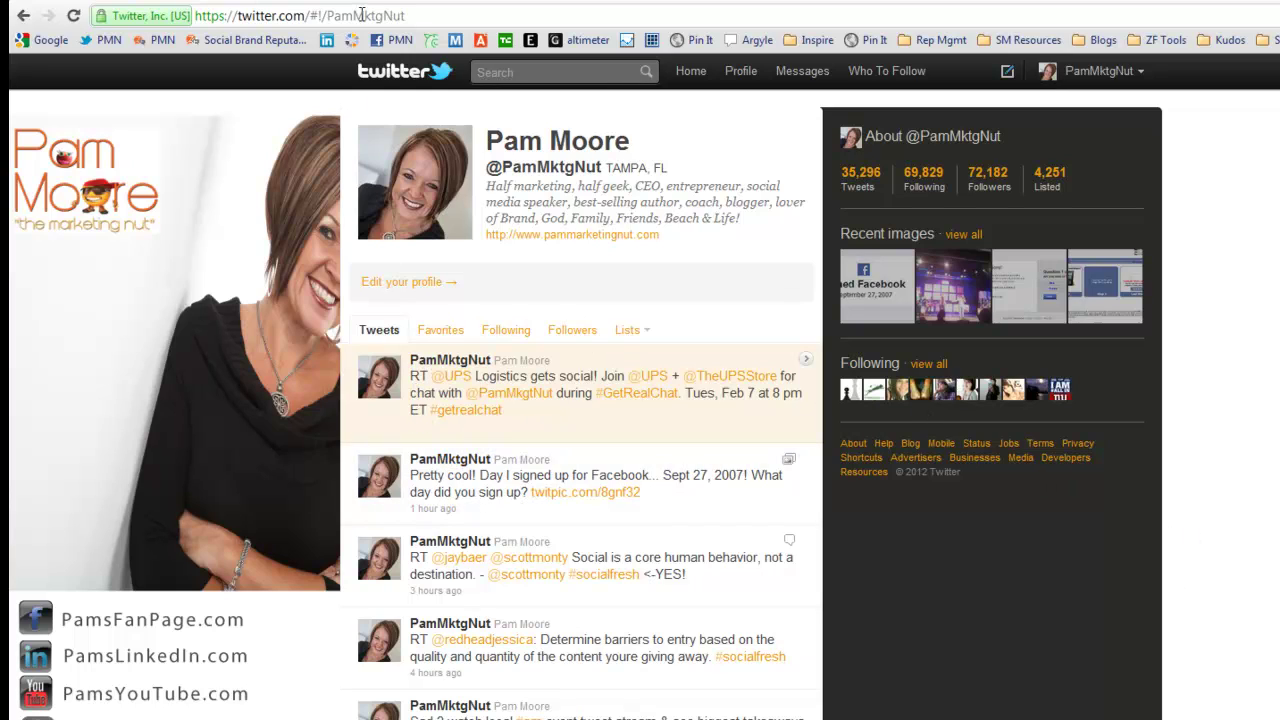
click(288, 3)
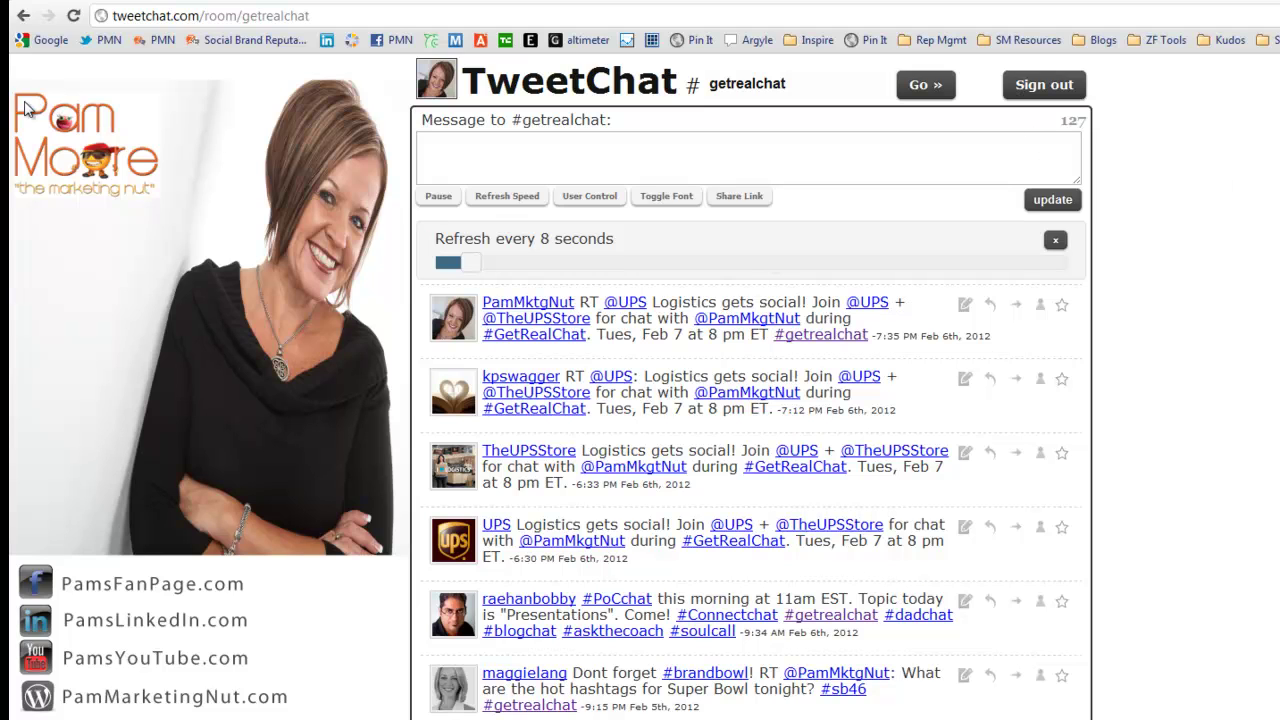
click(23, 15)
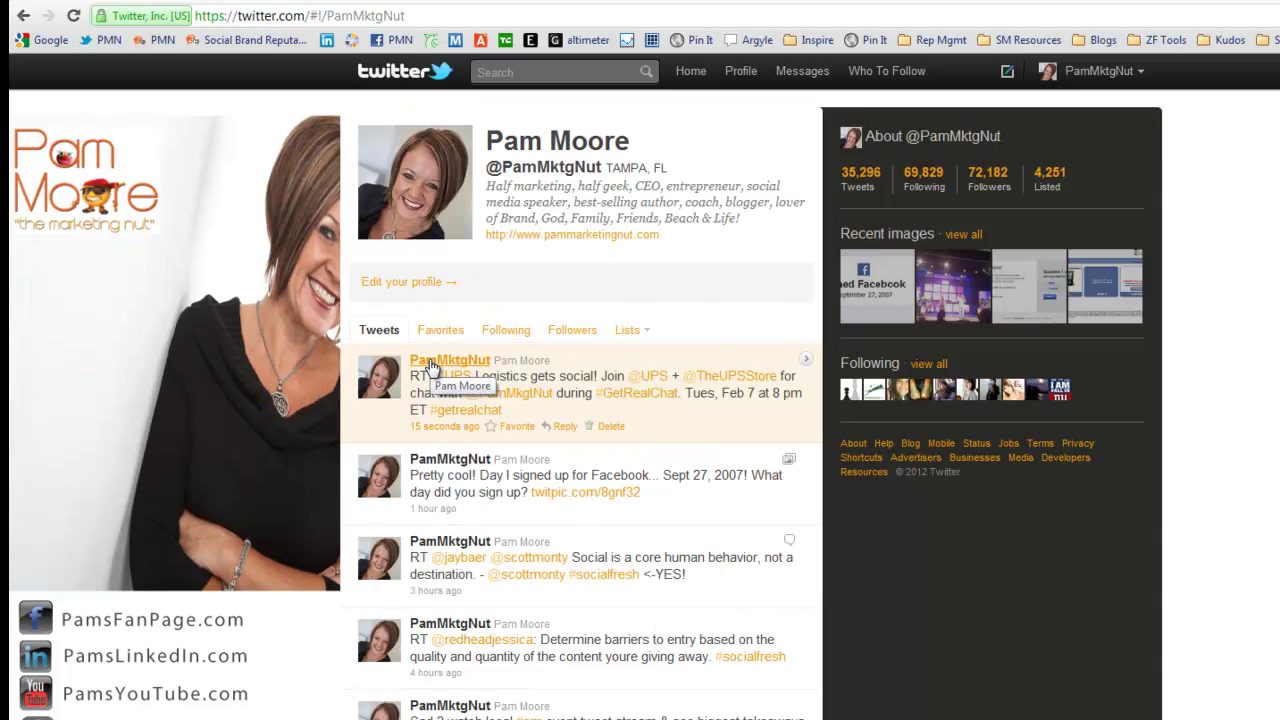
key(alt+Right)
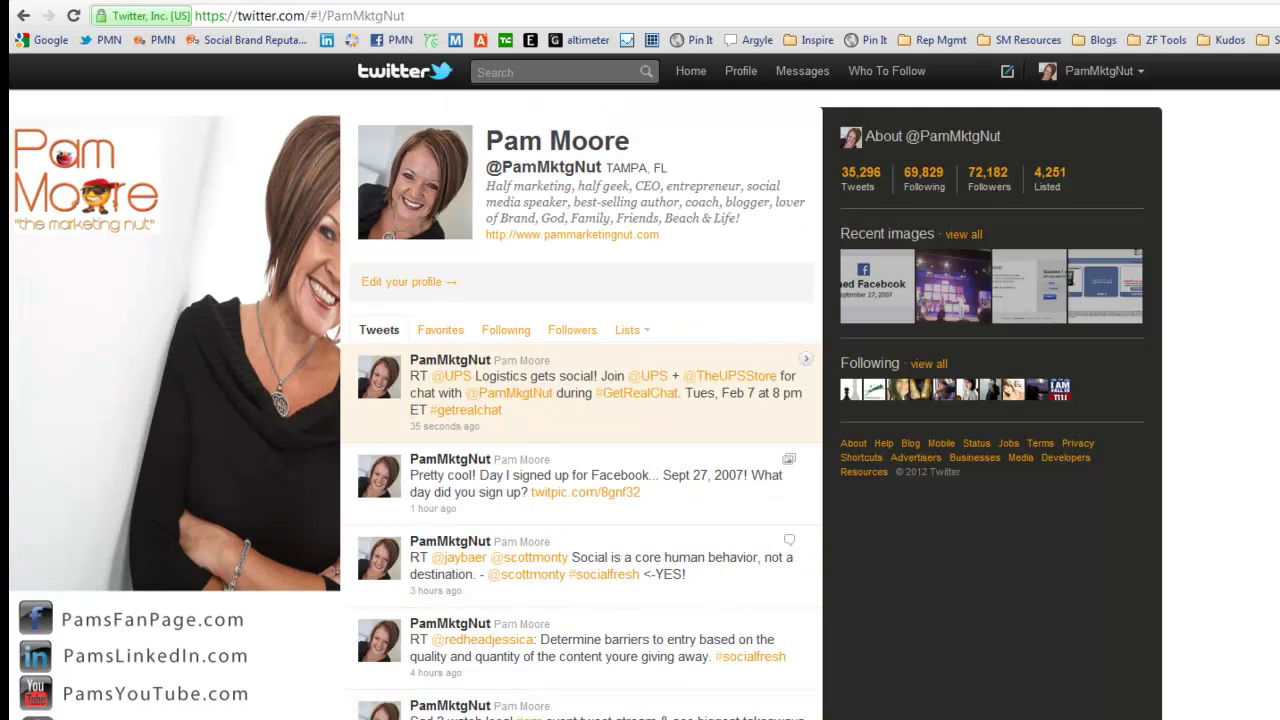
scroll(640, 400, down, 1)
scroll(640, 400, up, 1)
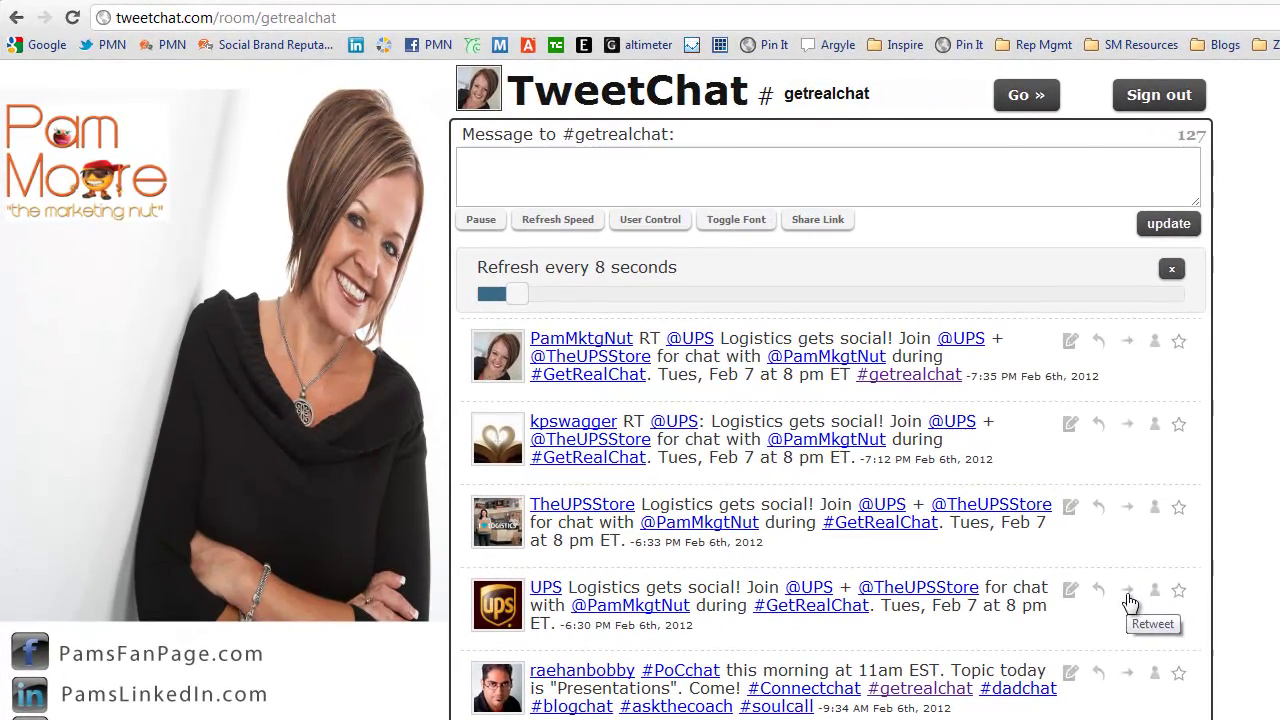
click(1104, 582)
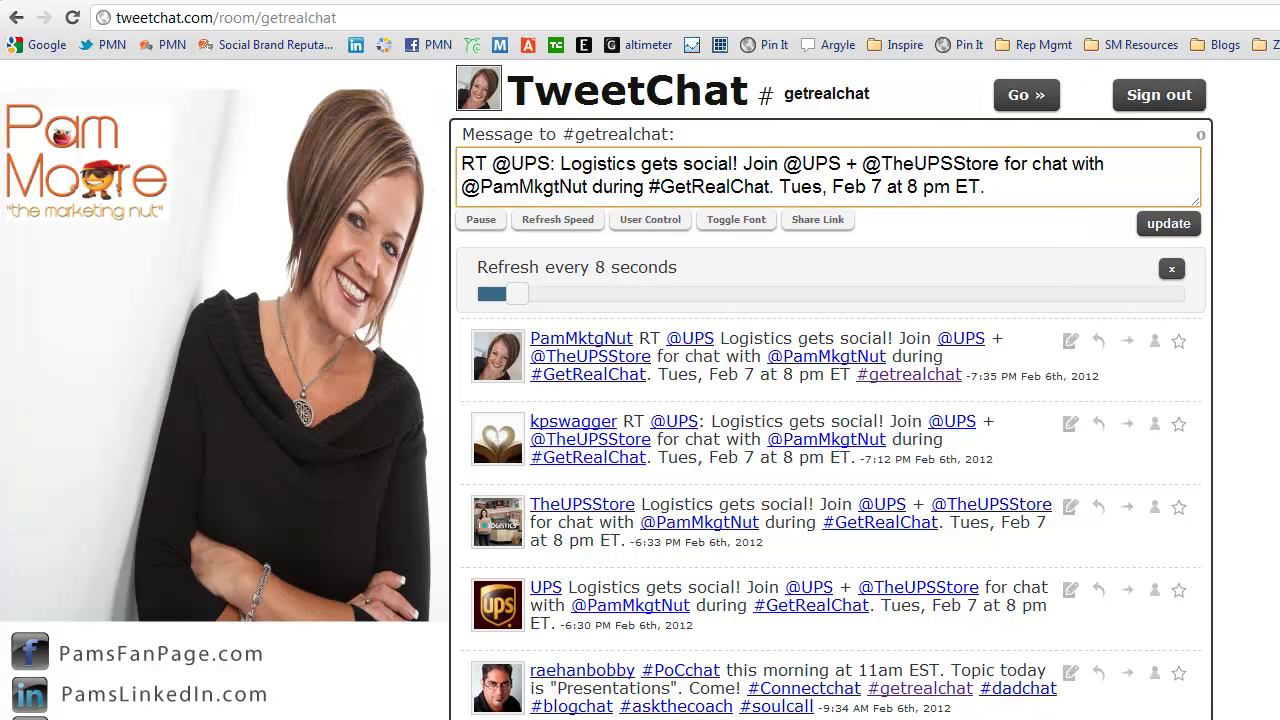
key(BackSpace)
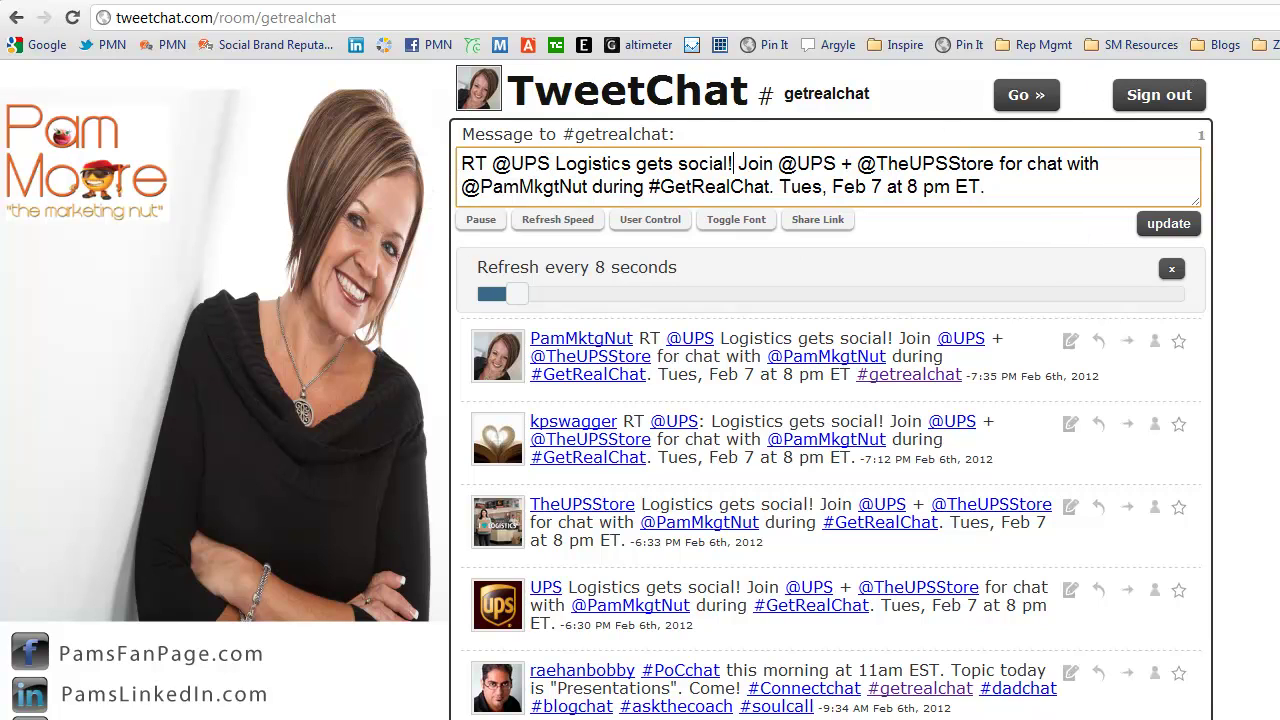
click(738, 164)
click(1000, 164)
text(w/)
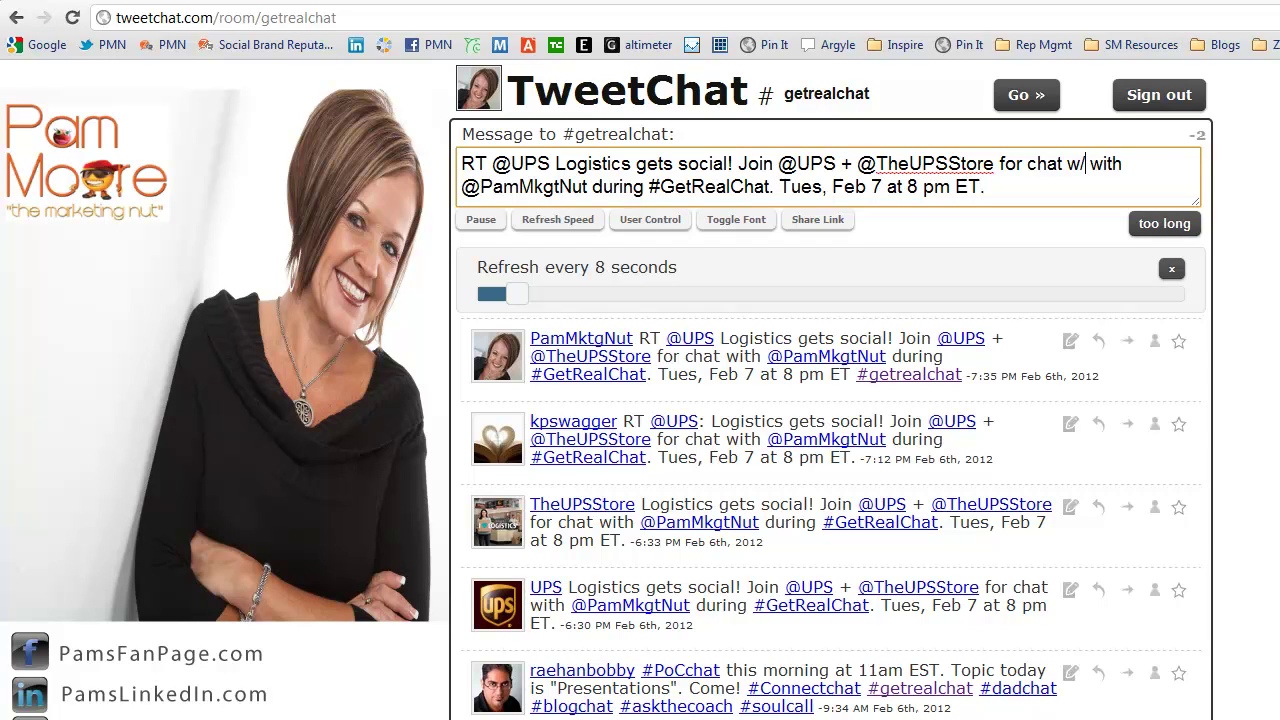
key(Delete)
key(Delete)
key(Delete)
key(Delete)
key(Delete)
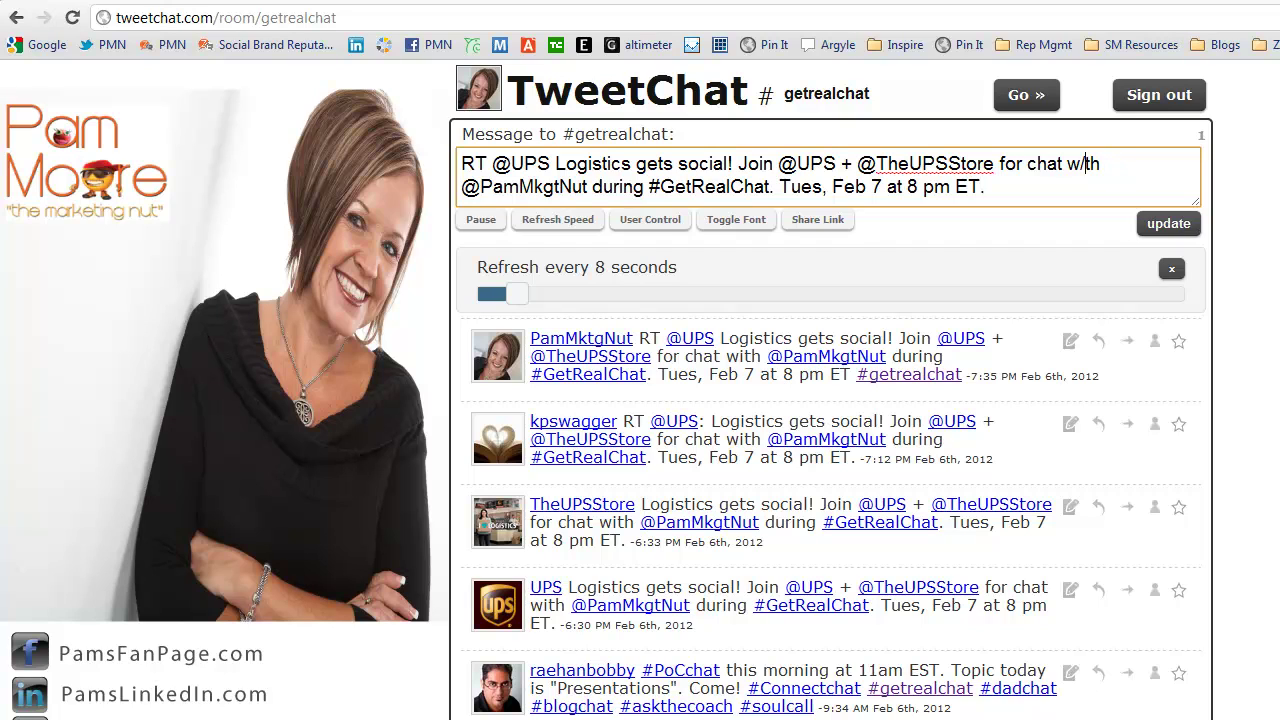
key(Right)
key(Right)
key(Right)
key(Right)
key(Right)
key(Right)
key(Right)
key(Right)
key(Right)
key(Right)
key(Right)
key(Right)
key(Right)
key(Right)
key(Right)
key(Left)
key(shift+Right)
key(shift+Right)
key(shift+Right)
key(shift+Right)
key(shift+Right)
key(shift+Right)
key(shift+Right)
key(shift+Right)
key(shift+Right)
key(shift+Right)
key(shift+Right)
key(shift+Right)
key(shift+Right)
key(shift+Right)
key(shift+Right)
key(shift+Right)
key(shift+Right)
key(shift+Right)
key(shift+Right)
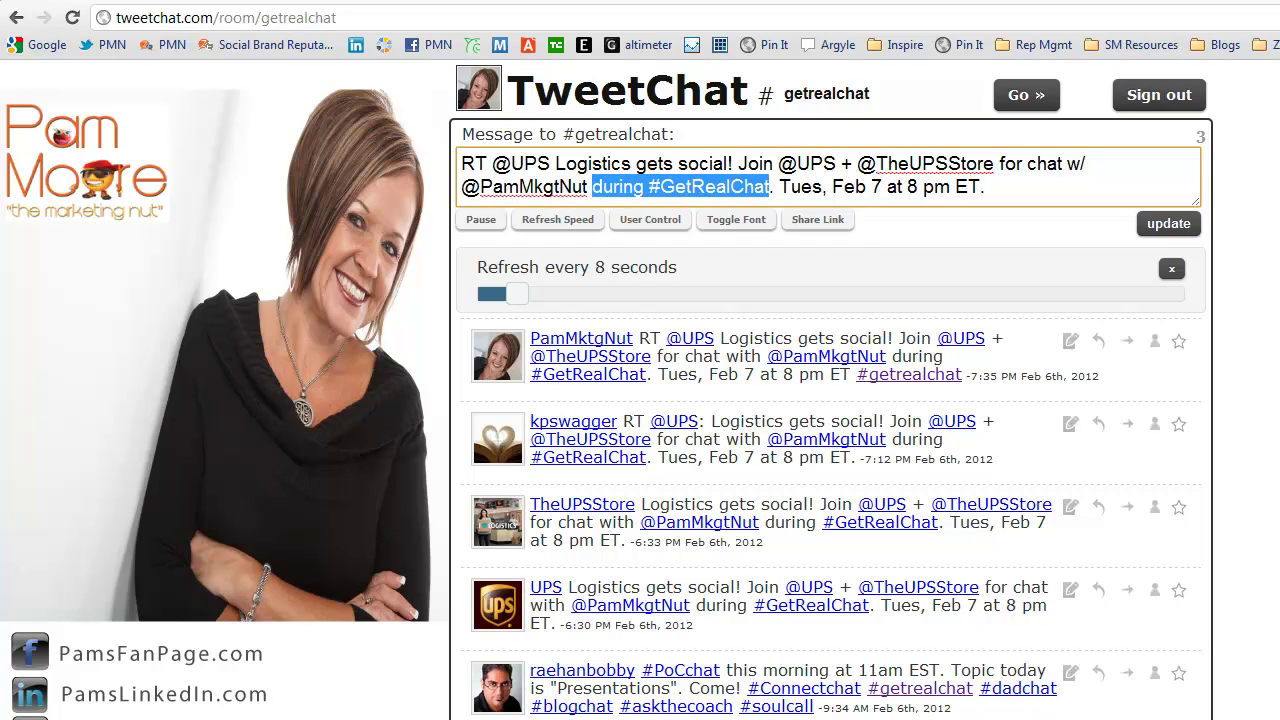
key(shift+Right)
key(shift+Right)
key(Delete)
Shorten the date and time at the end of the retweet to "Tues 9 pm ET".
key(Right)
key(Right)
key(Right)
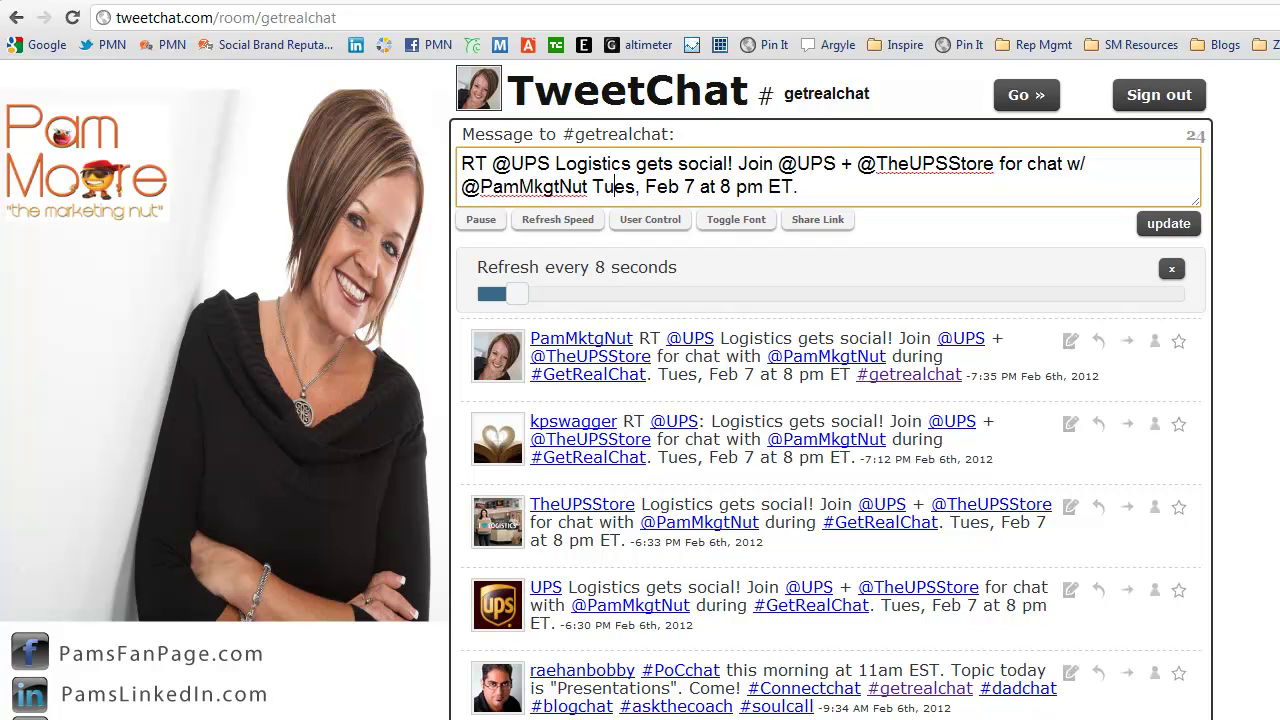
key(Delete)
key(Right)
key(Right)
key(Right)
key(Right)
key(Right)
key(Right)
key(Right)
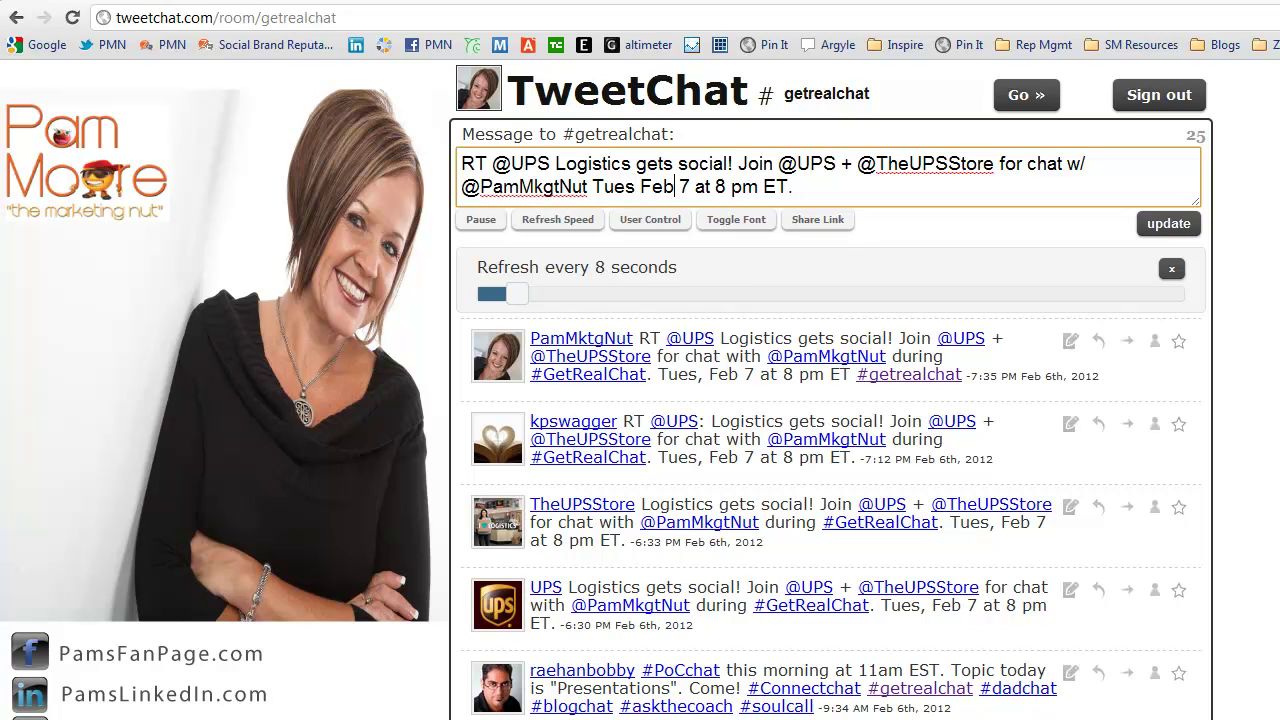
key(BackSpace)
key(BackSpace)
key(BackSpace)
key(BackSpace)
key(BackSpace)
key(BackSpace)
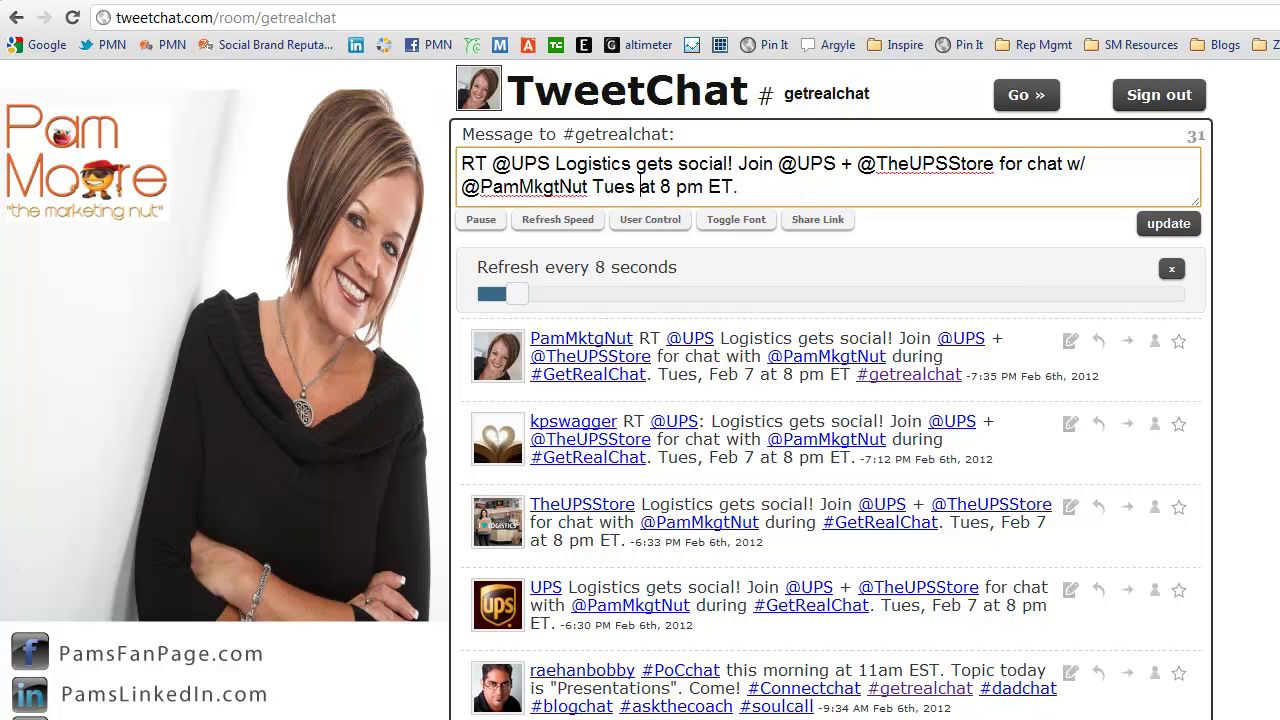
text(9 pm ET)
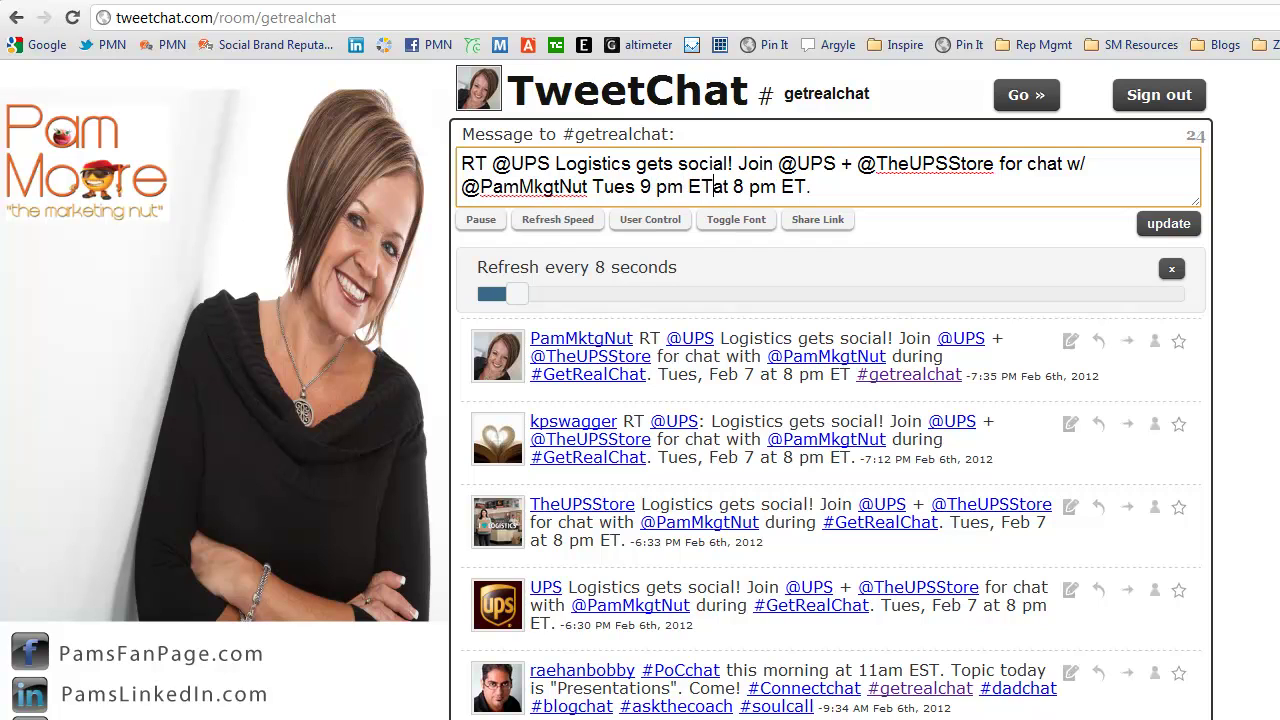
key(shift+Right)
key(shift+Right)
key(shift+Right)
key(shift+Right)
key(shift+Right)
key(shift+Right)
key(shift+Right)
key(shift+Right)
key(shift+Right)
key(shift+Right)
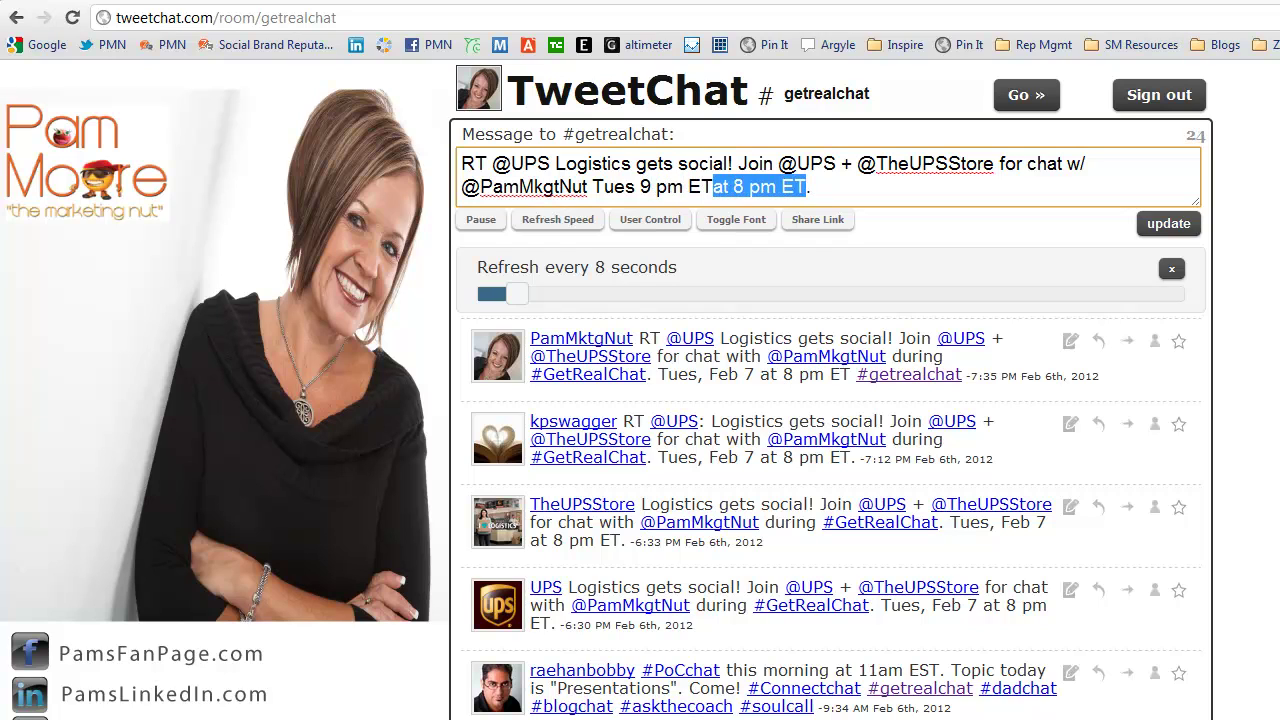
key(BackSpace)
key(Delete)
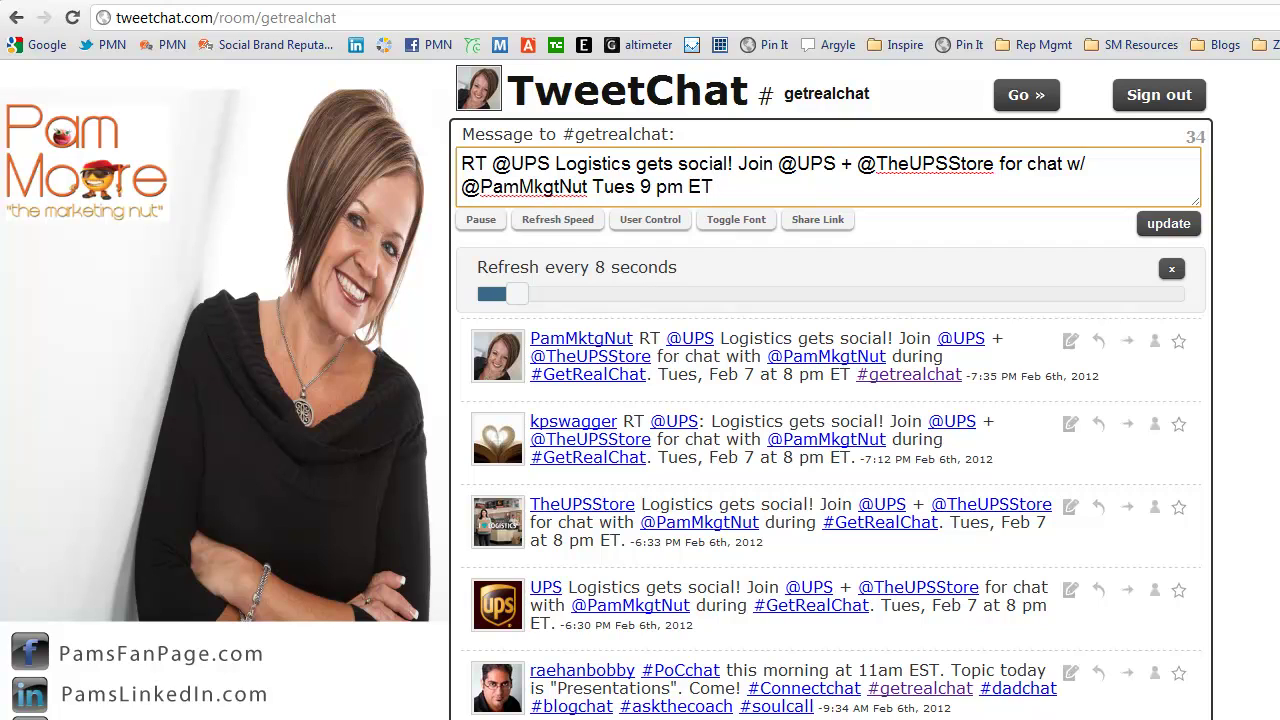
Add the comment "<-Woot! Can't wait!" to the end of the retweet and post it to the chat room.
text(<-Woot! )
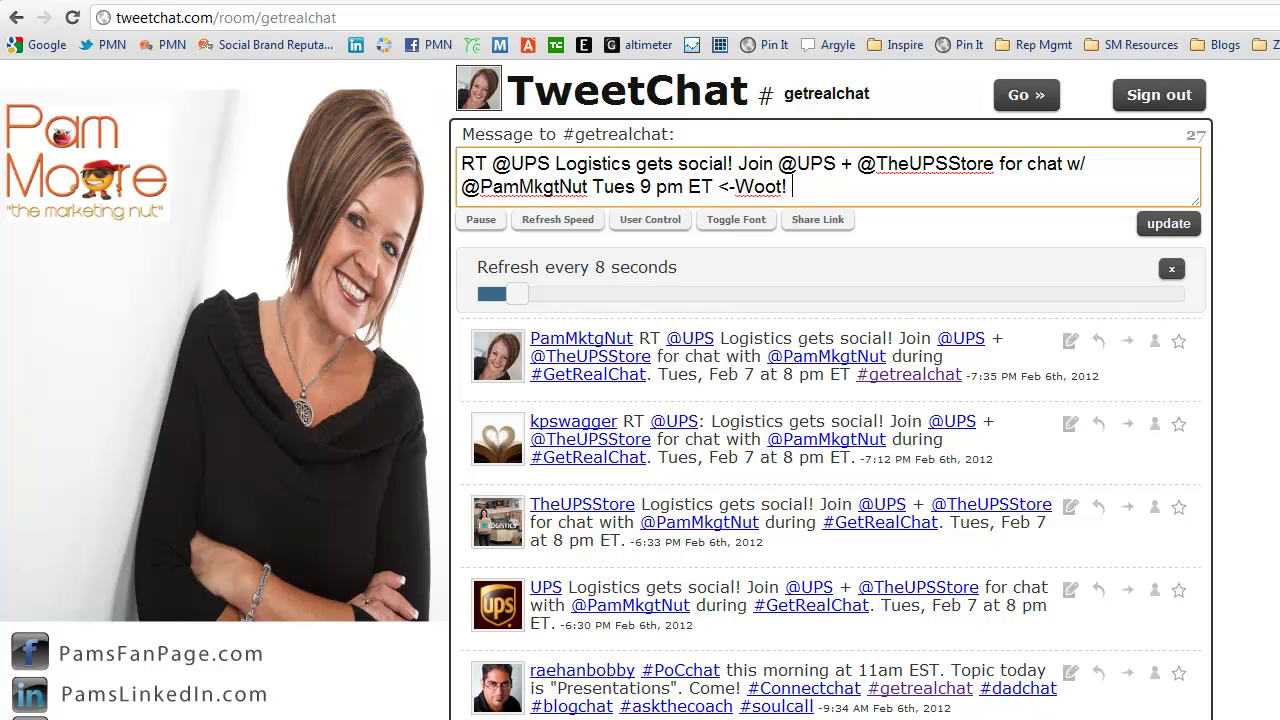
text(Can't wait!)
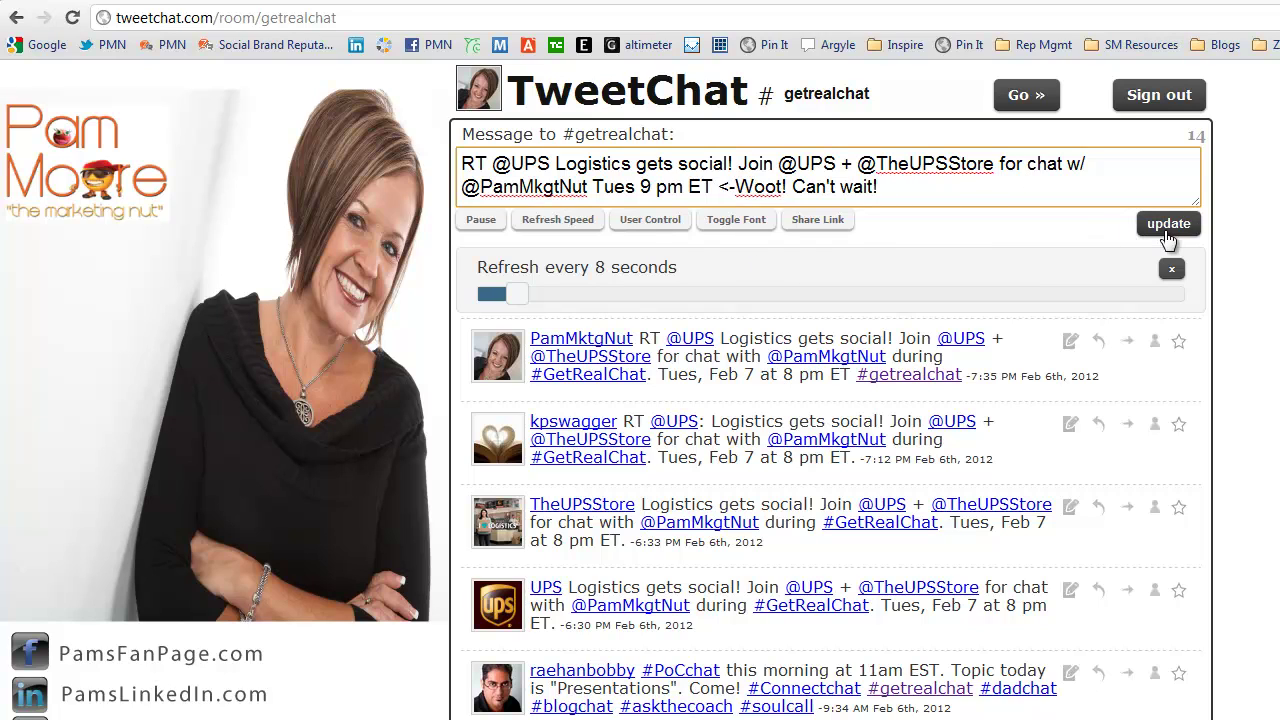
click(1168, 226)
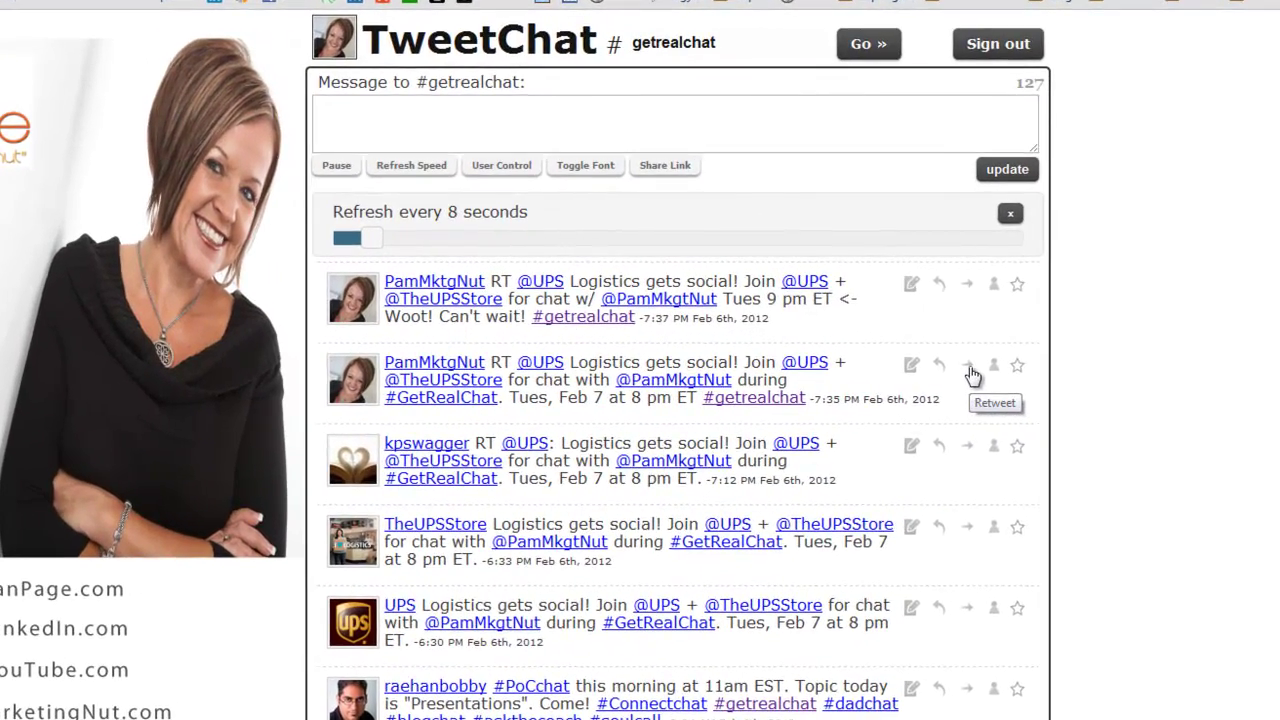
Draft a reply with filler text to the 7:12 PM retweet of the UPS message and clear it without sending.
scroll(963, 397, down, 3)
click(940, 447)
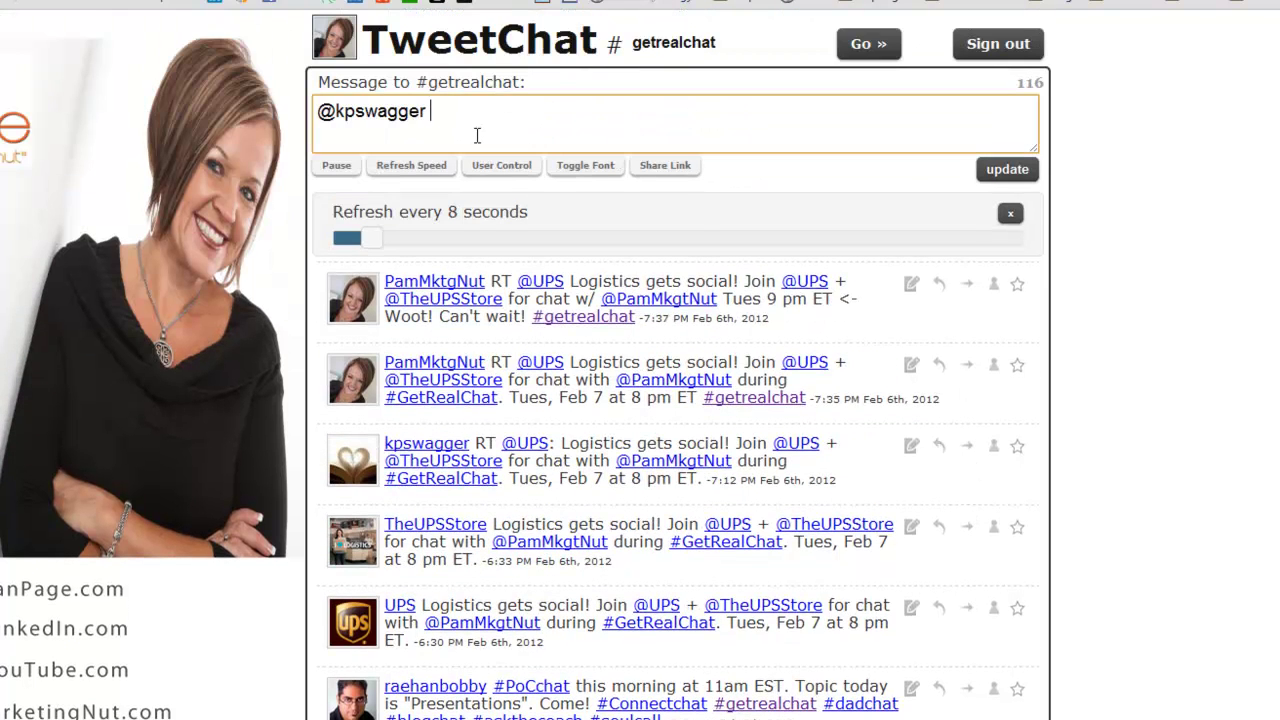
text(dakldjfkajfkjafkakf)
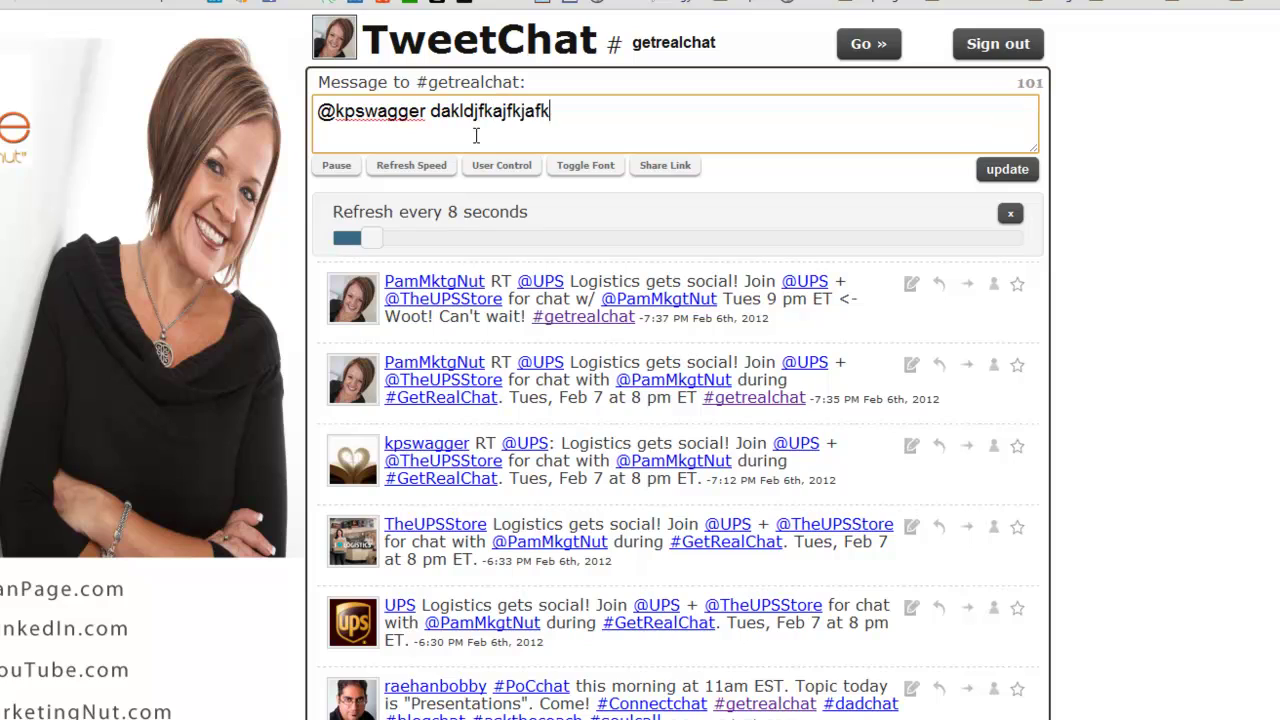
key(BackSpace)
key(BackSpace)
key(BackSpace)
key(BackSpace)
key(BackSpace)
key(BackSpace)
key(BackSpace)
key(BackSpace)
key(BackSpace)
key(BackSpace)
key(BackSpace)
key(BackSpace)
key(BackSpace)
key(BackSpace)
key(BackSpace)
key(BackSpace)
key(BackSpace)
key(BackSpace)
key(BackSpace)
key(BackSpace)
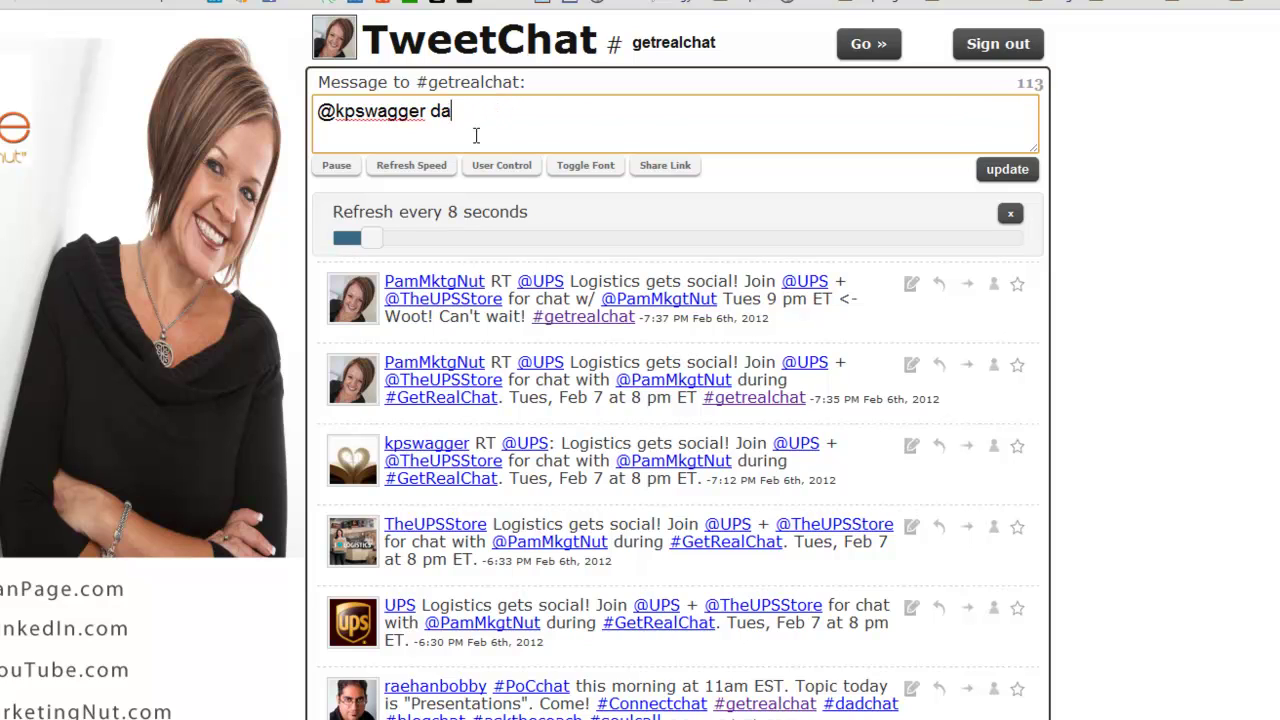
key(BackSpace)
key(BackSpace)
key(BackSpace)
key(BackSpace)
key(BackSpace)
key(BackSpace)
key(BackSpace)
key(BackSpace)
key(BackSpace)
key(BackSpace)
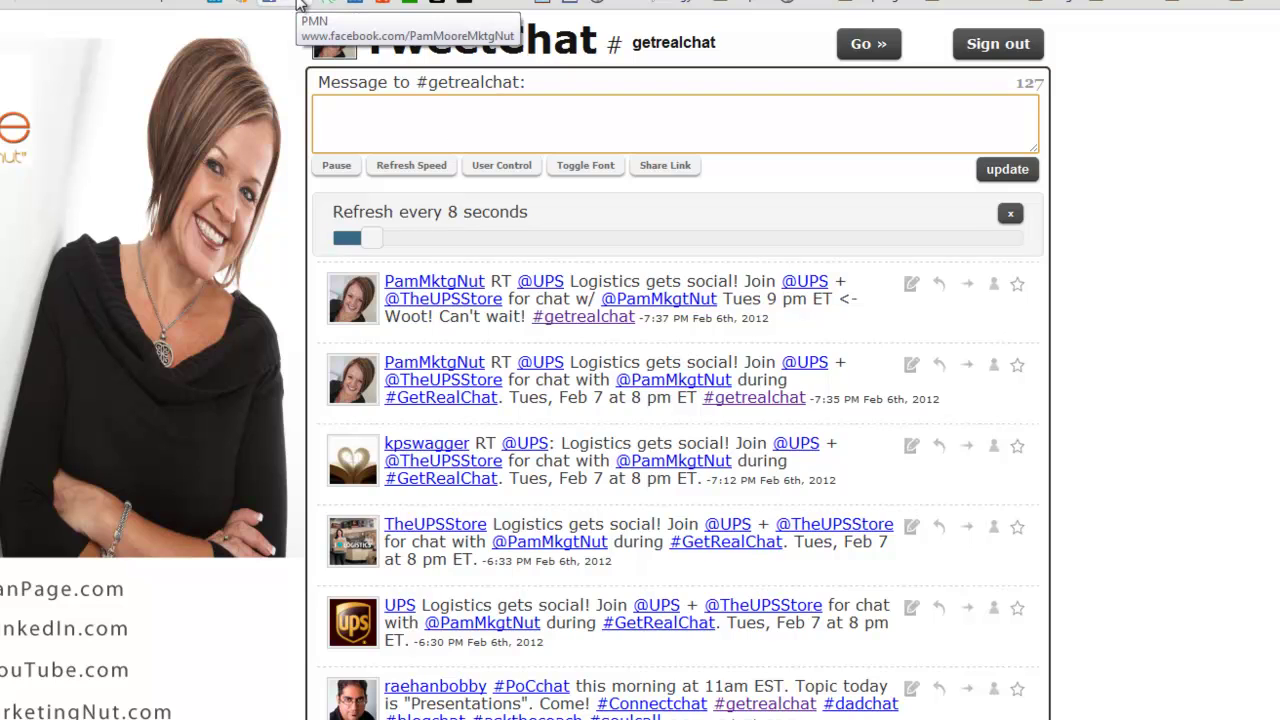
Draft a sample chat question starting with "Q1:" followed by filler text and clear it without posting.
scroll(643, 680, down, 4)
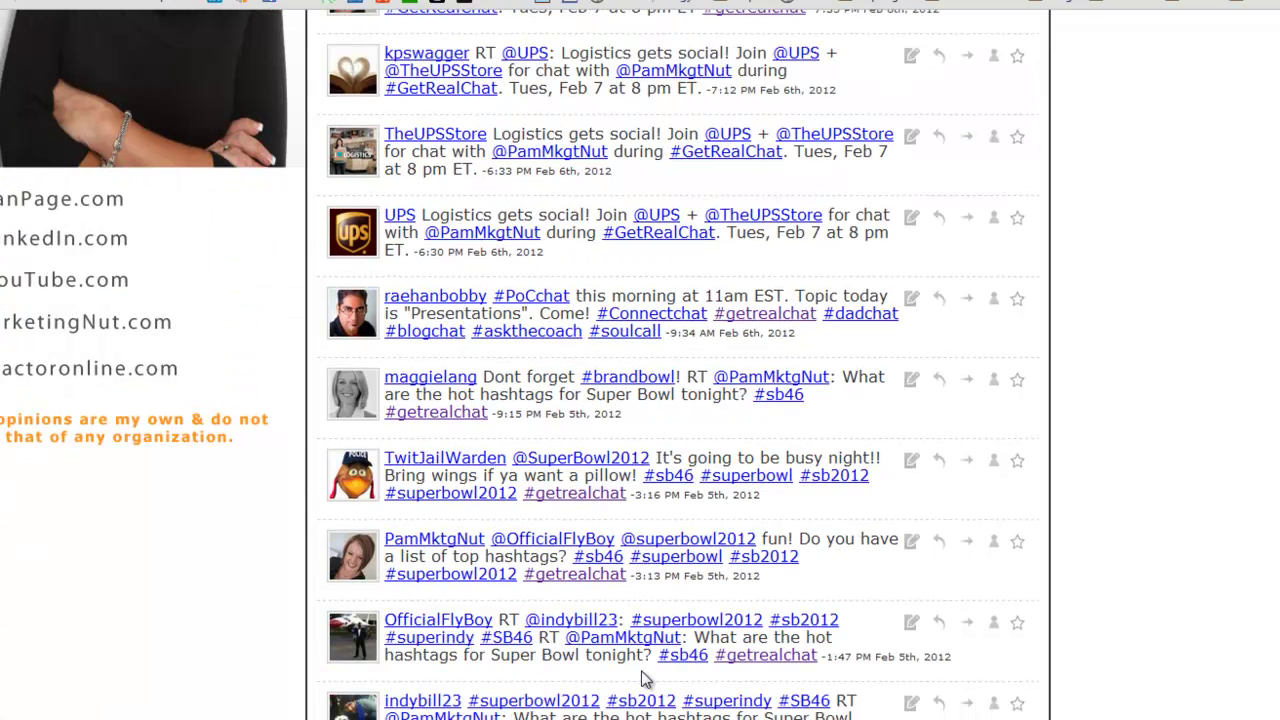
scroll(643, 680, down, 1)
scroll(648, 675, up, 5)
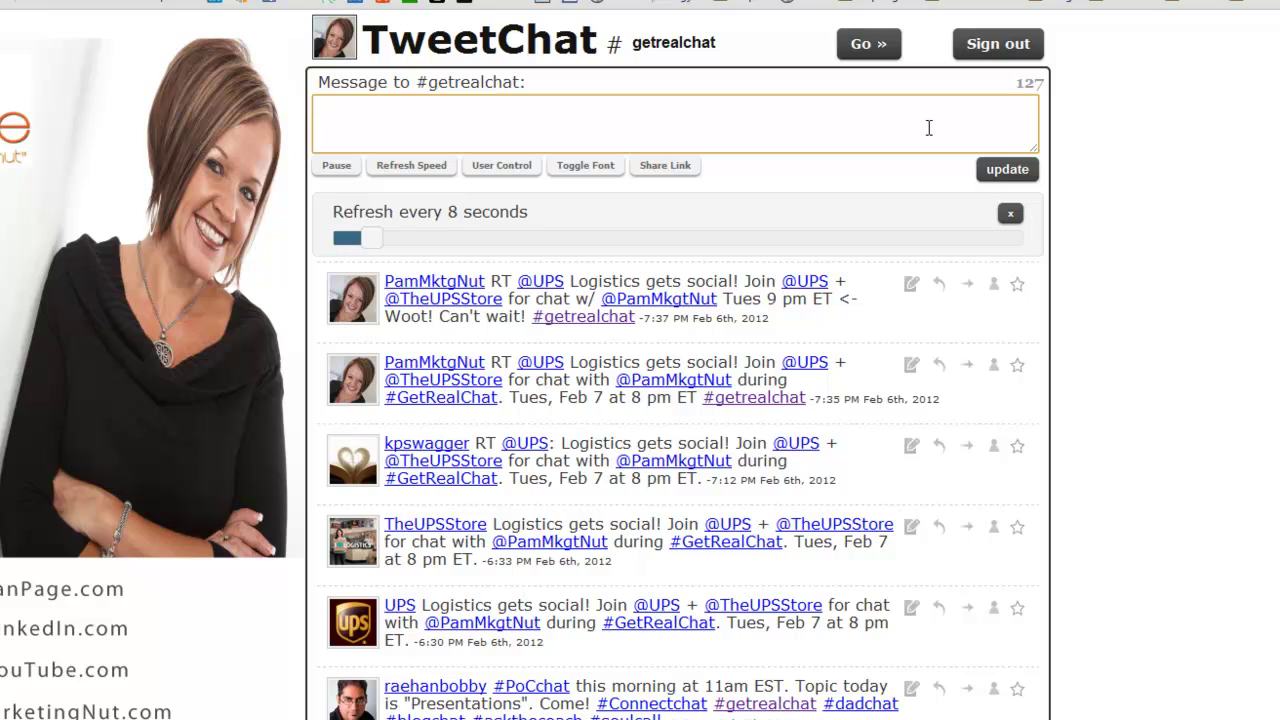
text(Q1: dklajfkjaflkjalfkj)
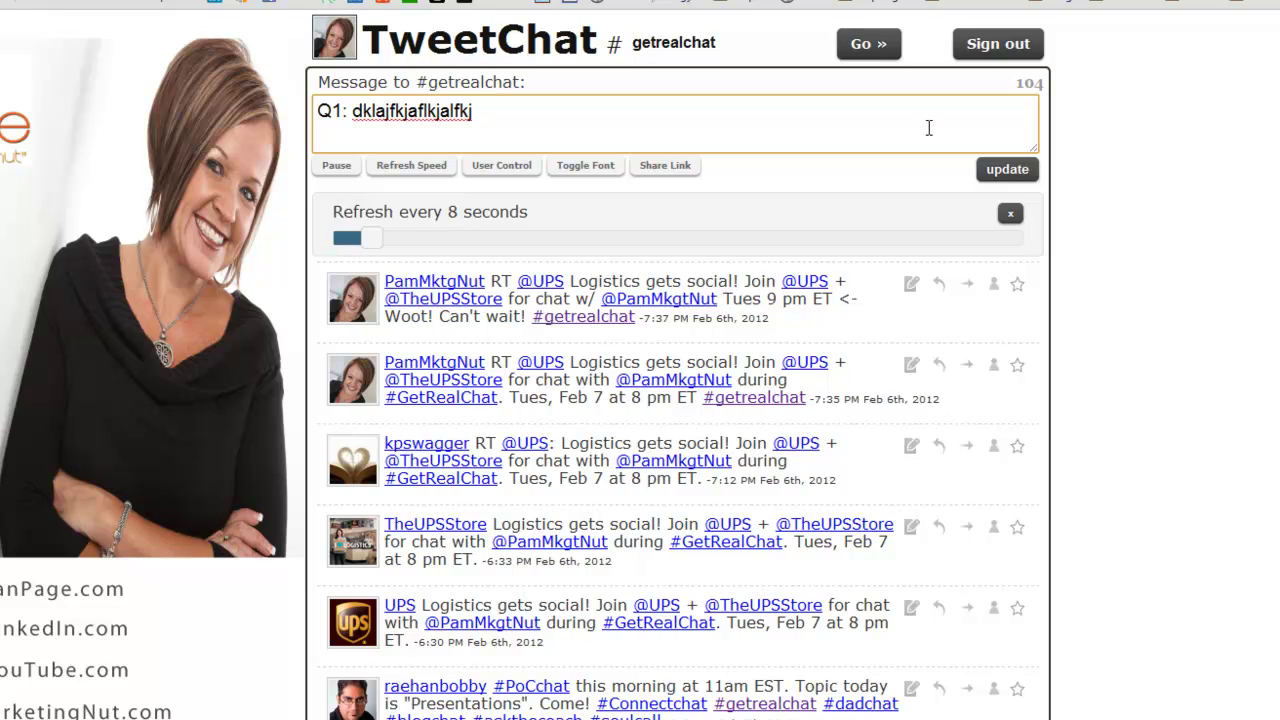
key(BackSpace)
key(BackSpace)
key(BackSpace)
key(BackSpace)
key(BackSpace)
key(BackSpace)
key(BackSpace)
key(BackSpace)
key(BackSpace)
key(BackSpace)
key(BackSpace)
key(BackSpace)
key(BackSpace)
key(BackSpace)
key(BackSpace)
key(BackSpace)
key(BackSpace)
key(BackSpace)
key(BackSpace)
key(BackSpace)
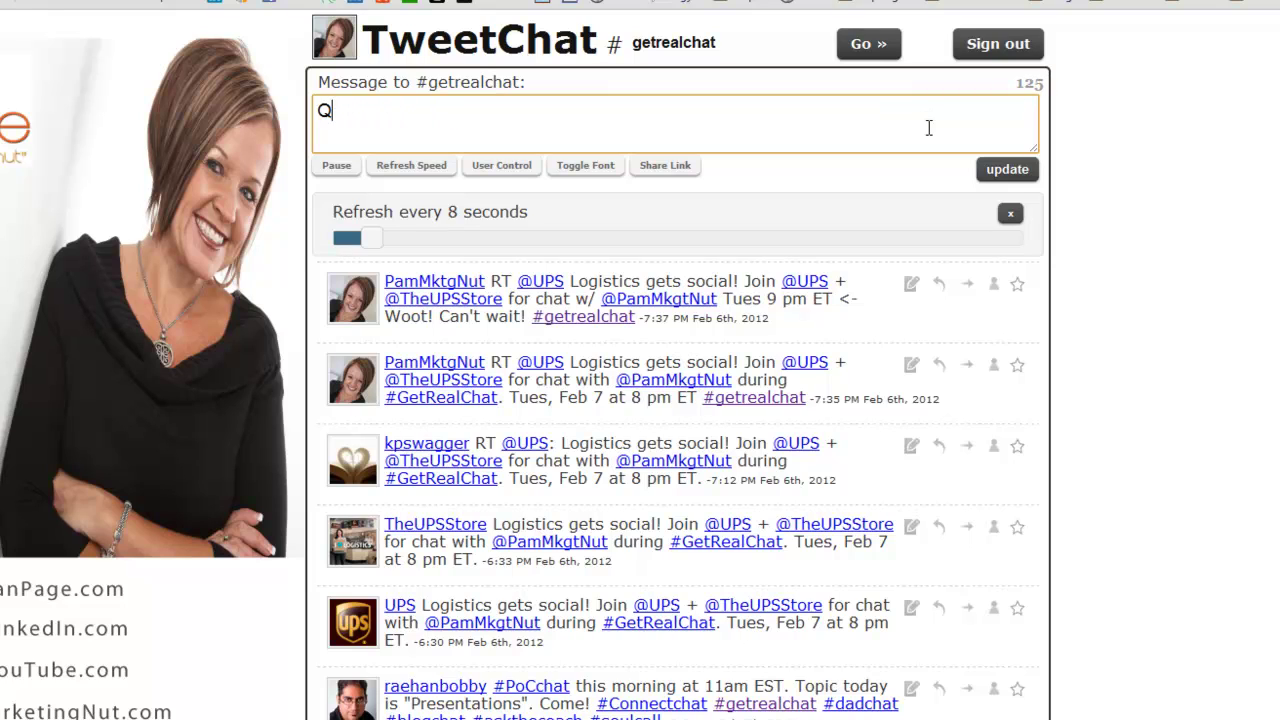
key(BackSpace)
Draft sample answer labels numbered 1 and 2, starting with "A1:", and clear them from the message.
text(A1)
text(:)
key(BackSpace)
key(BackSpace)
key(BackSpace)
text(2:)
key(BackSpace)
key(BackSpace)
key(BackSpace)
key(BackSpace)
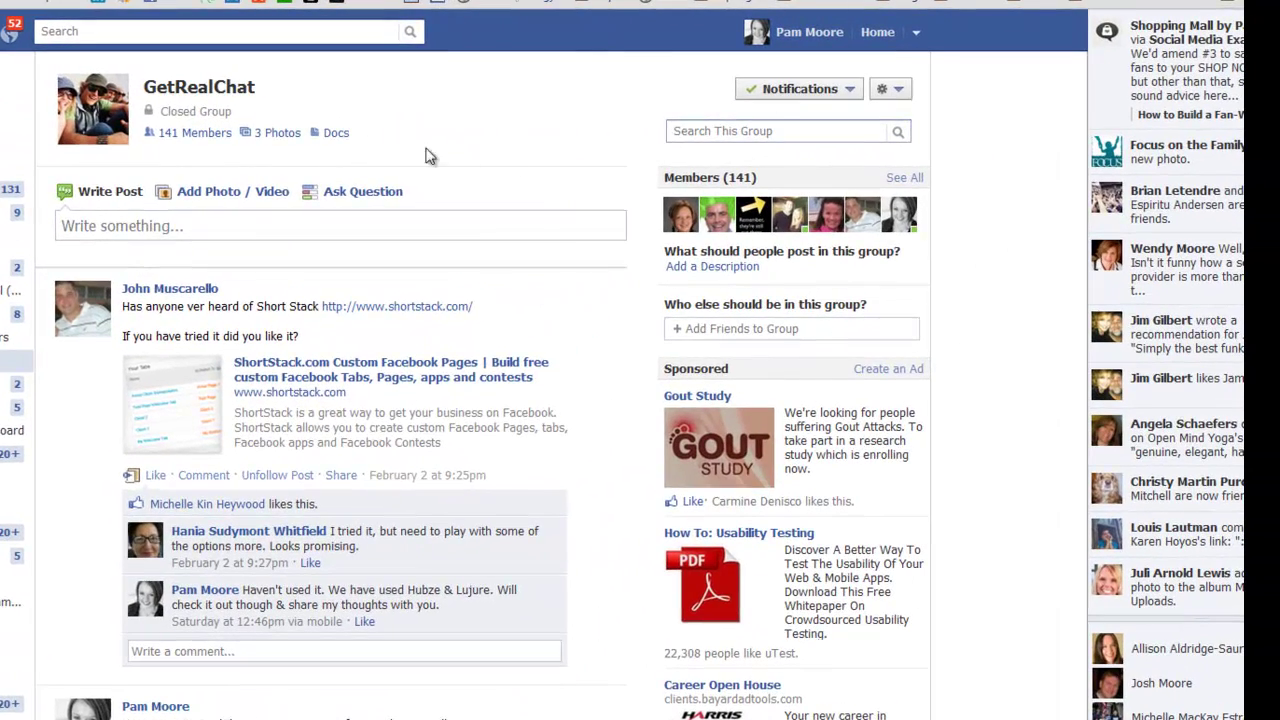
Look through the member posts and comments in the GetRealChat Facebook group and return to the start of the page.
click(320, 32)
scroll(558, 158, down, 1)
scroll(558, 158, down, 10)
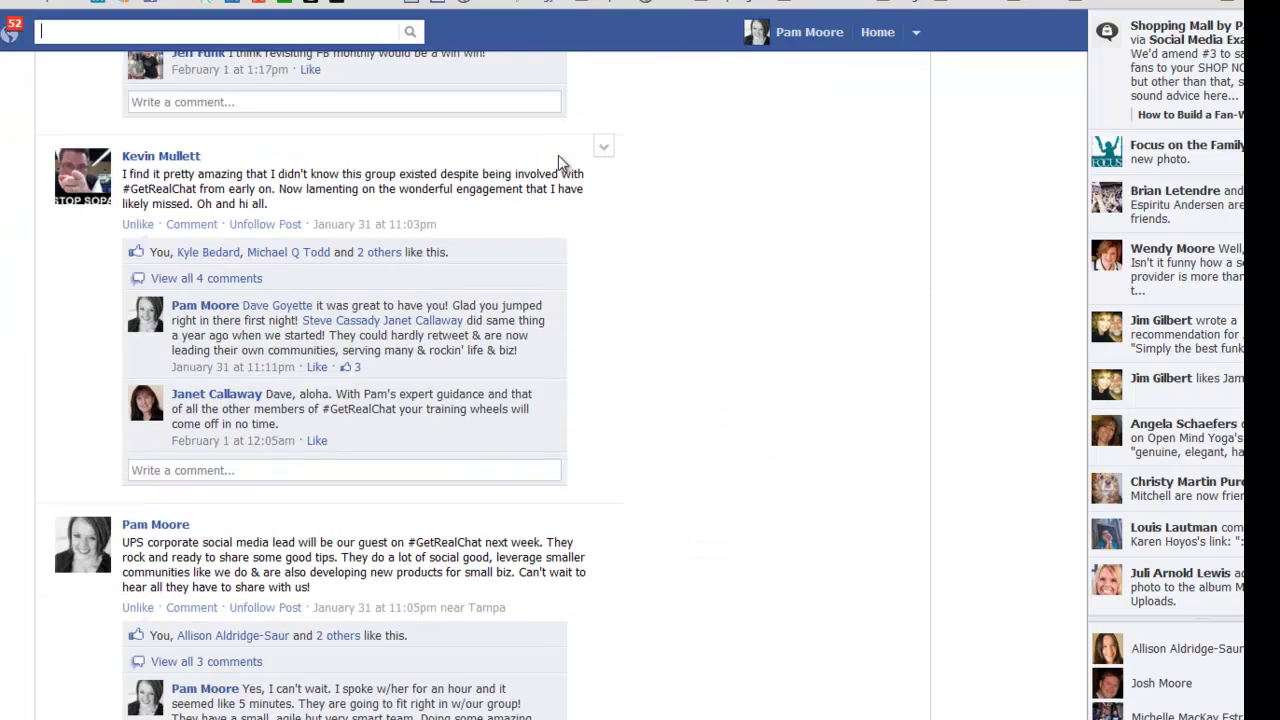
scroll(560, 163, down, 10)
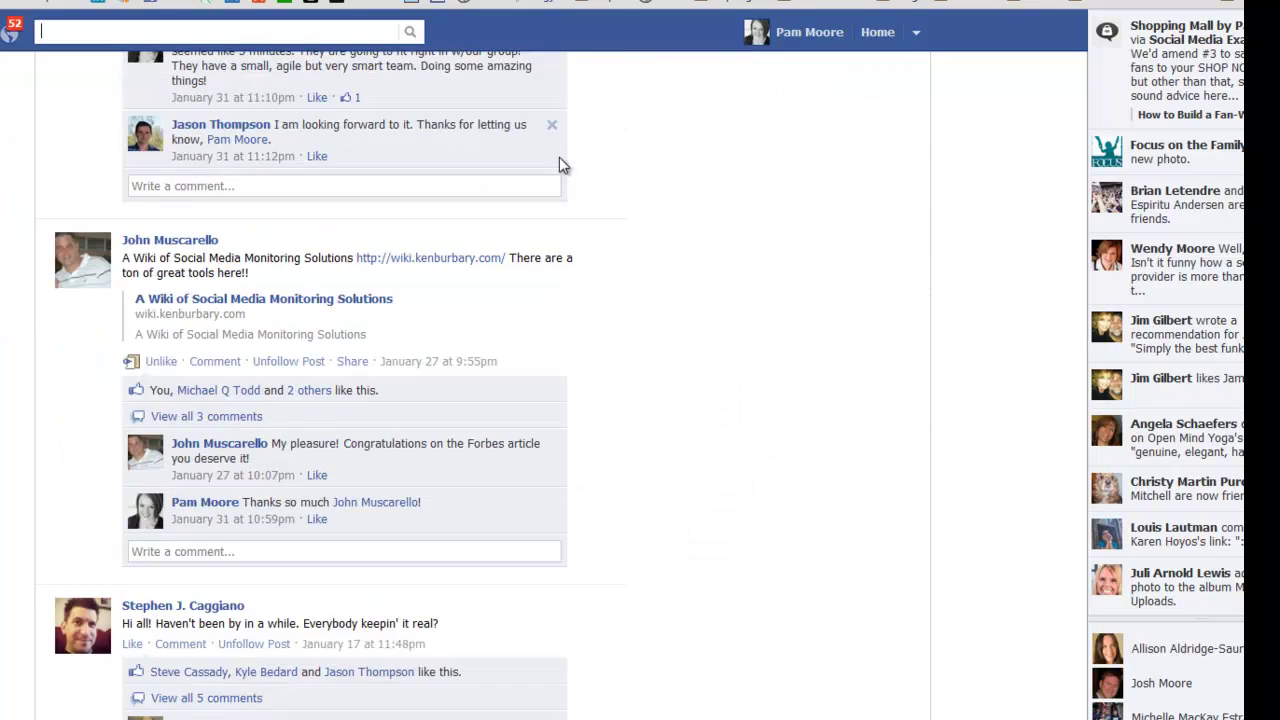
scroll(954, 274, down, 3)
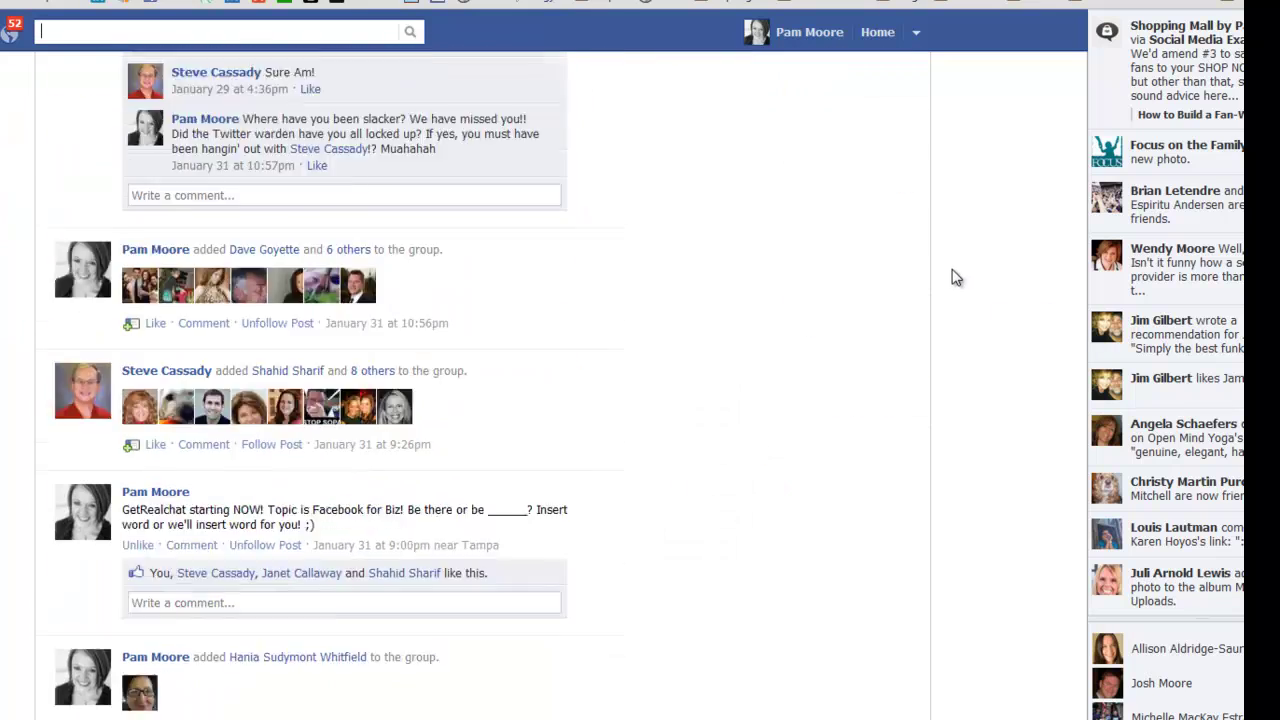
scroll(330, 380, down, 15)
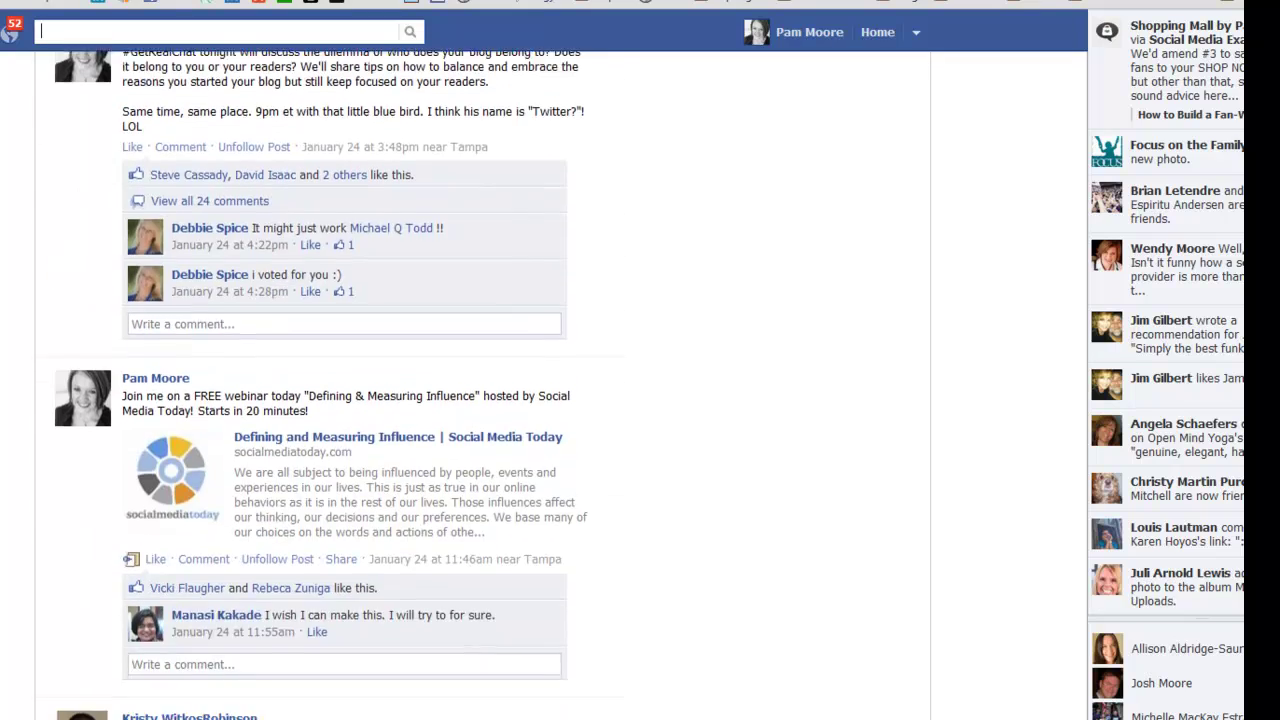
scroll(330, 380, down, 18)
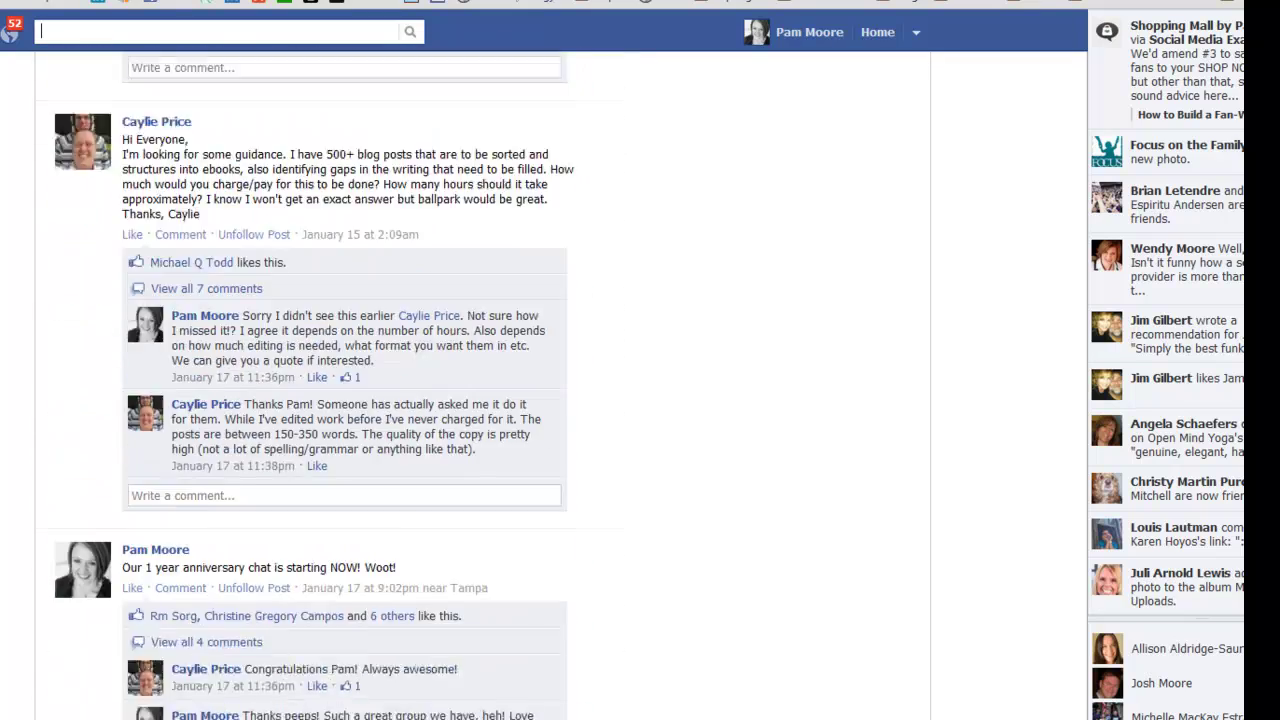
scroll(330, 380, up, 8)
scroll(330, 380, up, 20)
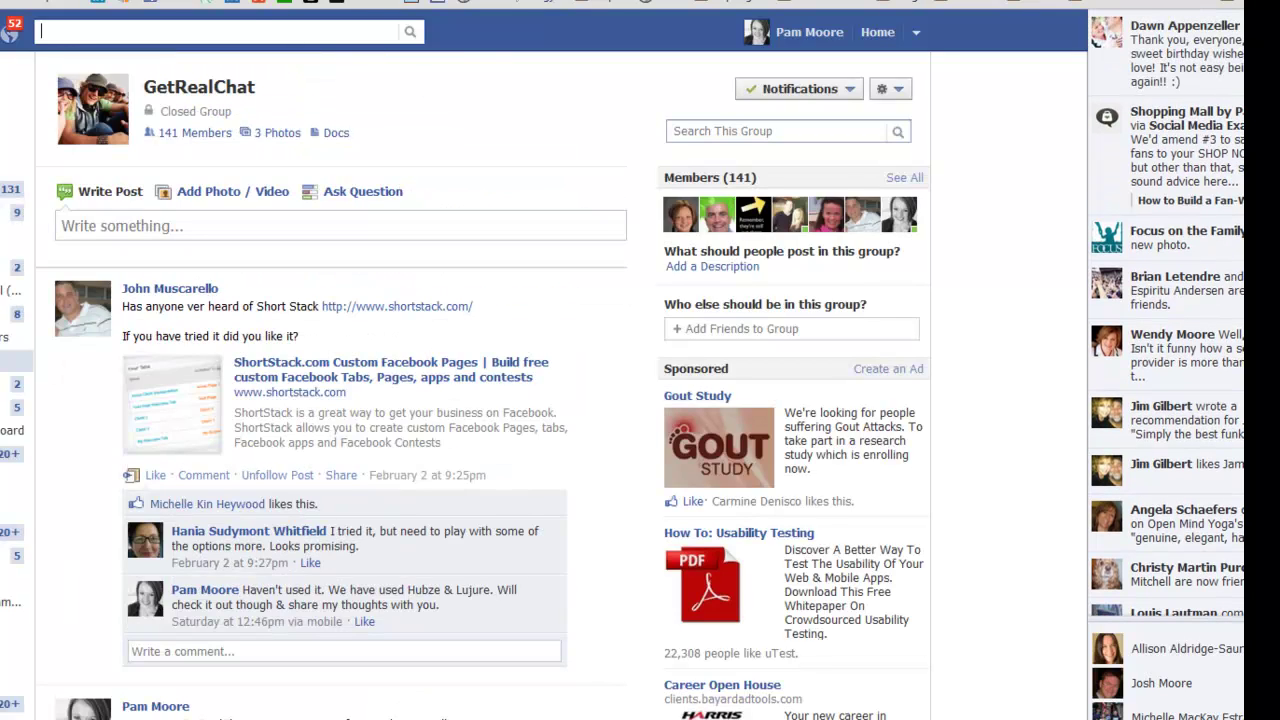
View the Zoom My Chat website and return to the GetRealChat Facebook group.
key(ctrl+Tab)
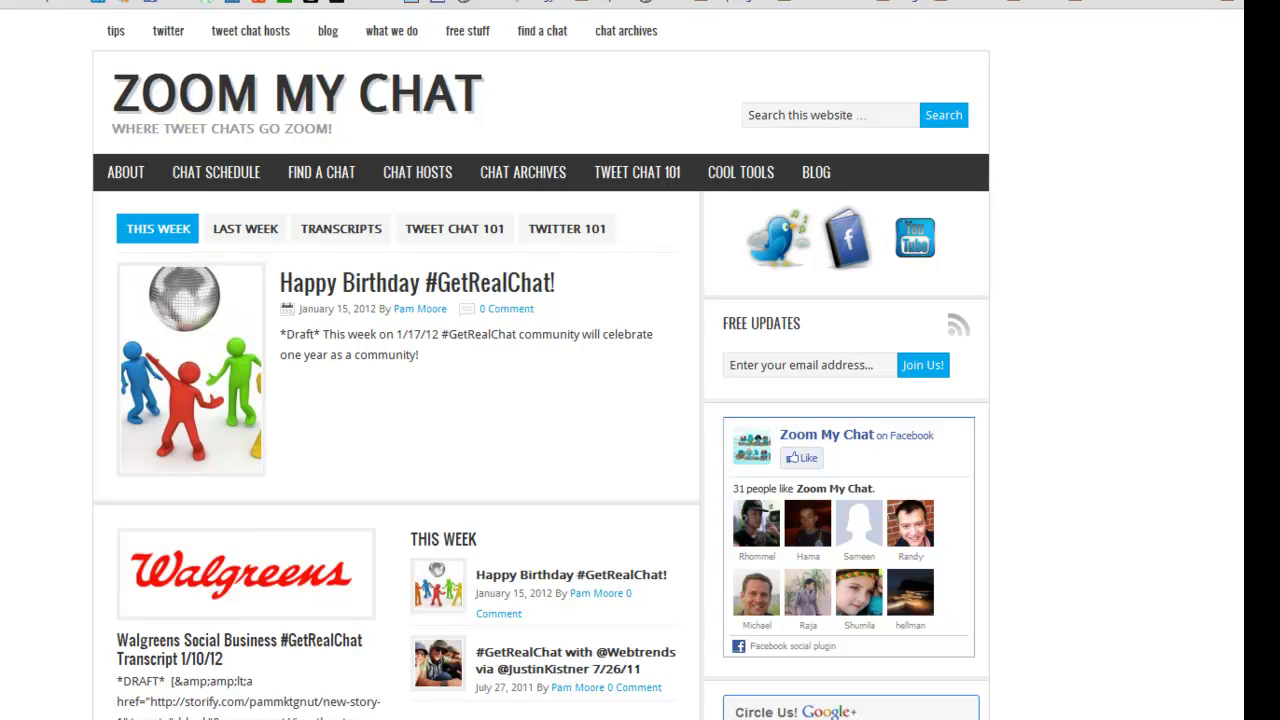
key(ctrl+Tab)
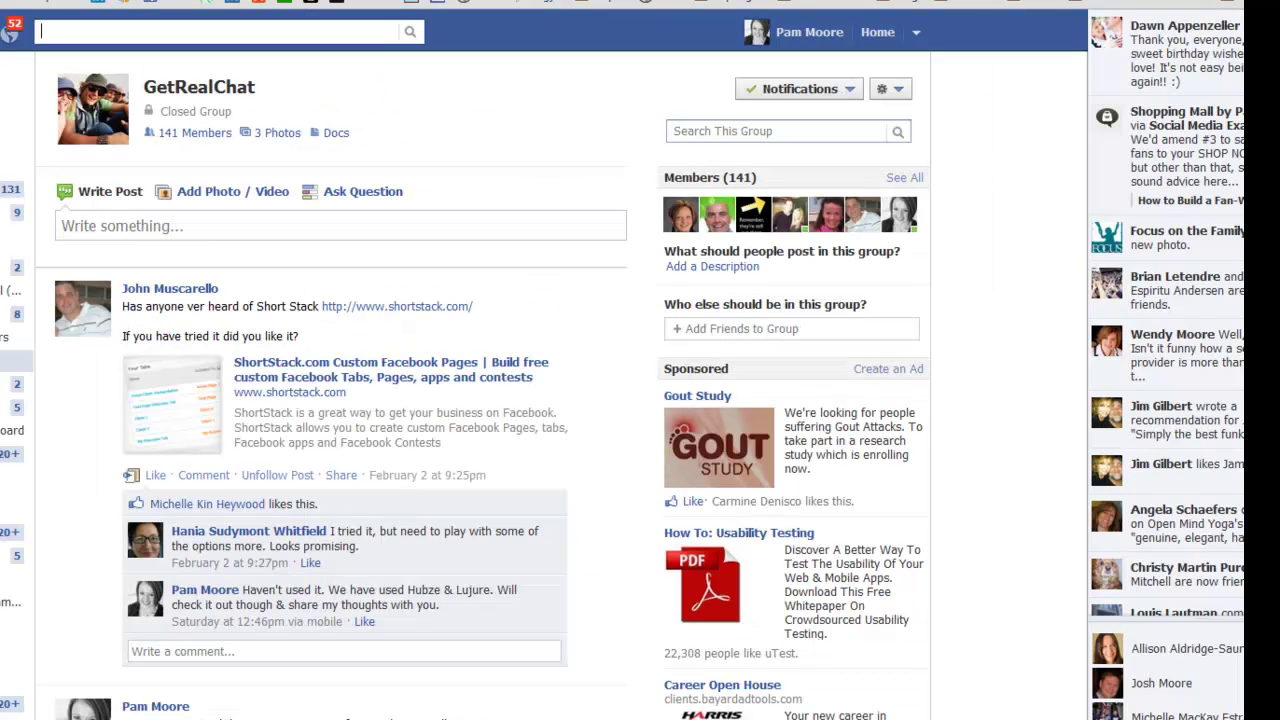
Return from the Facebook group to the TweetChat page for #getrealchat.
key(ctrl+Tab)
key(ctrl+Tab)
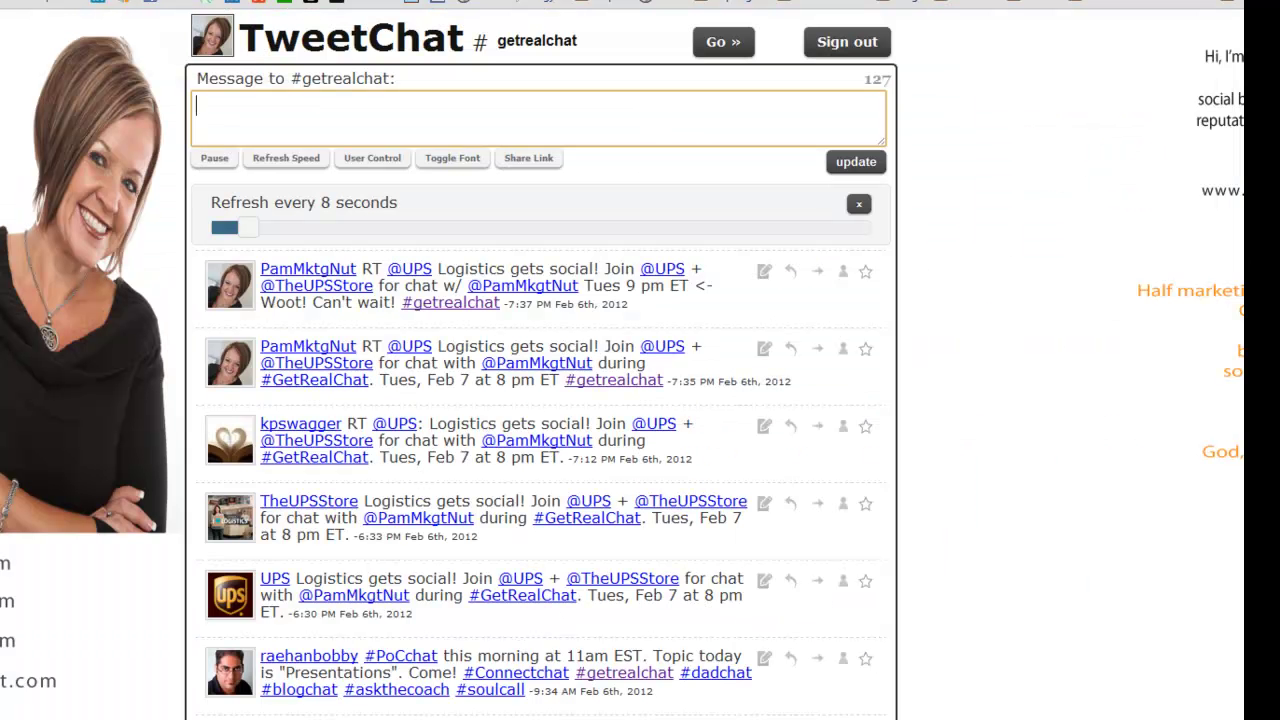